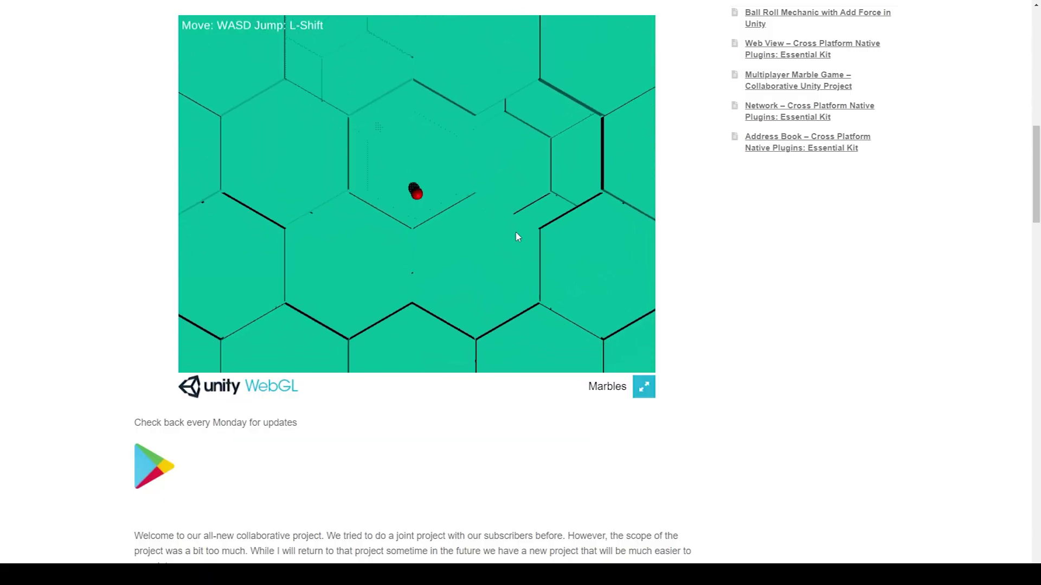
# Roll the red marble across the green hex floor with the S key.
pyautogui.press('s')
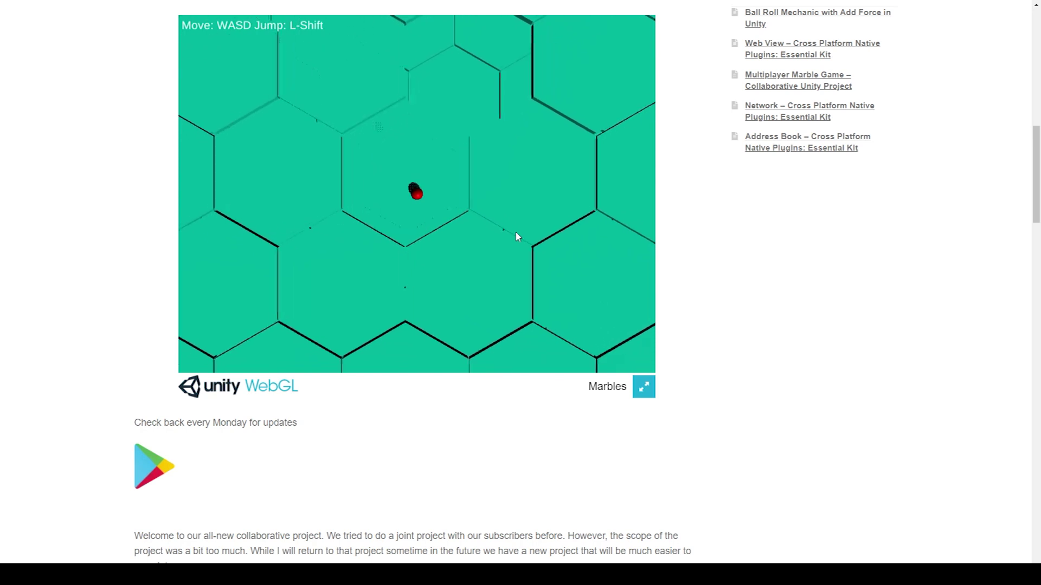
# Steer the marble with S, W and D down the hex layers, against a wall and onward.
pyautogui.press('s')
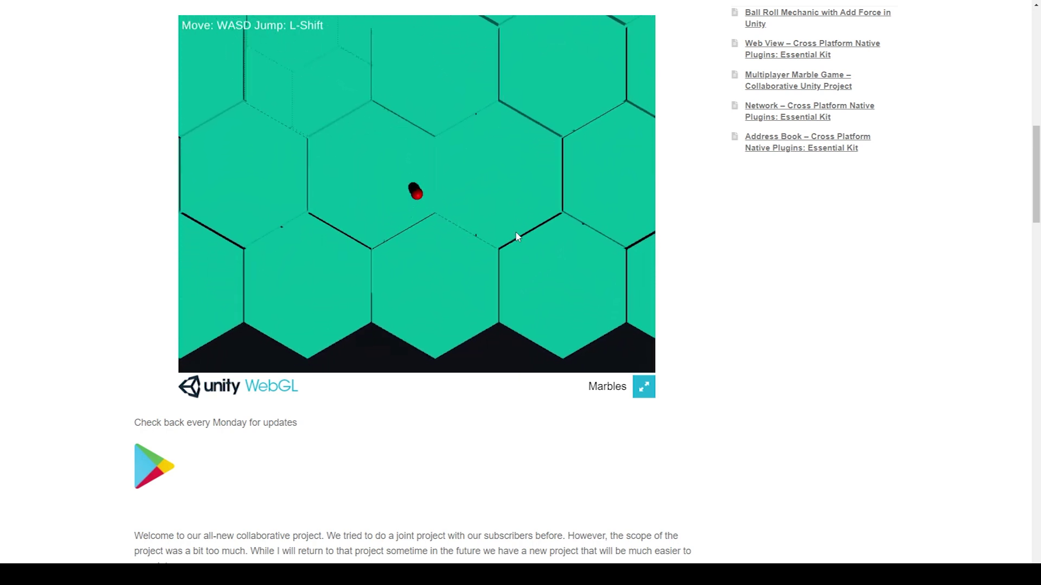
pyautogui.press('w')
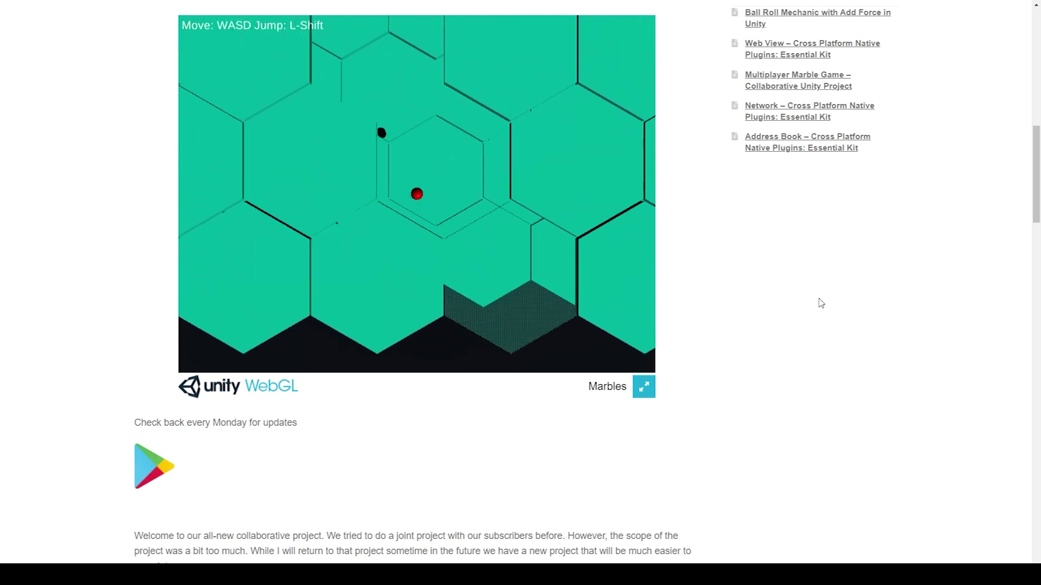
pyautogui.press('w')
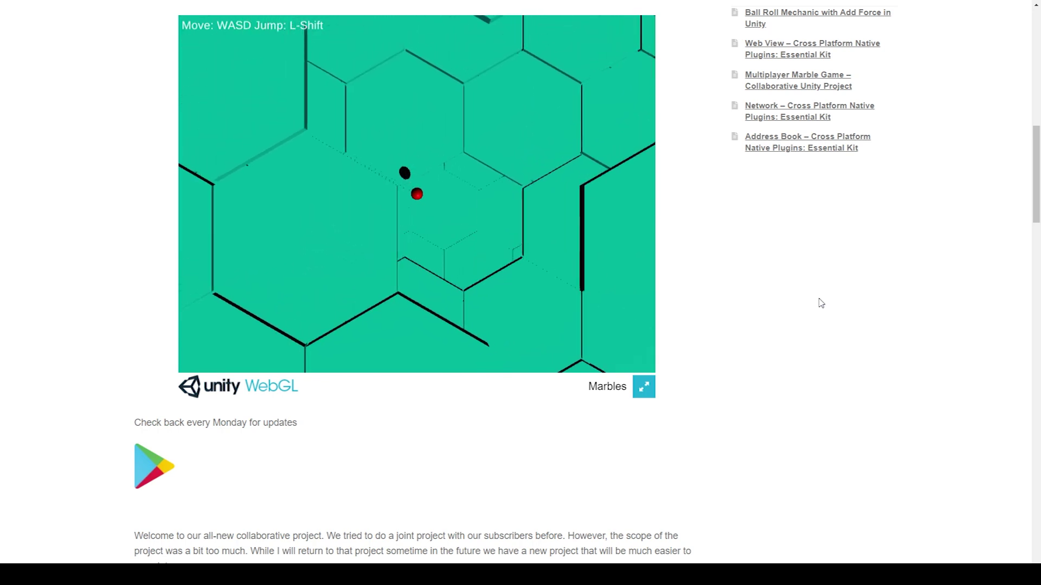
pyautogui.press('d')
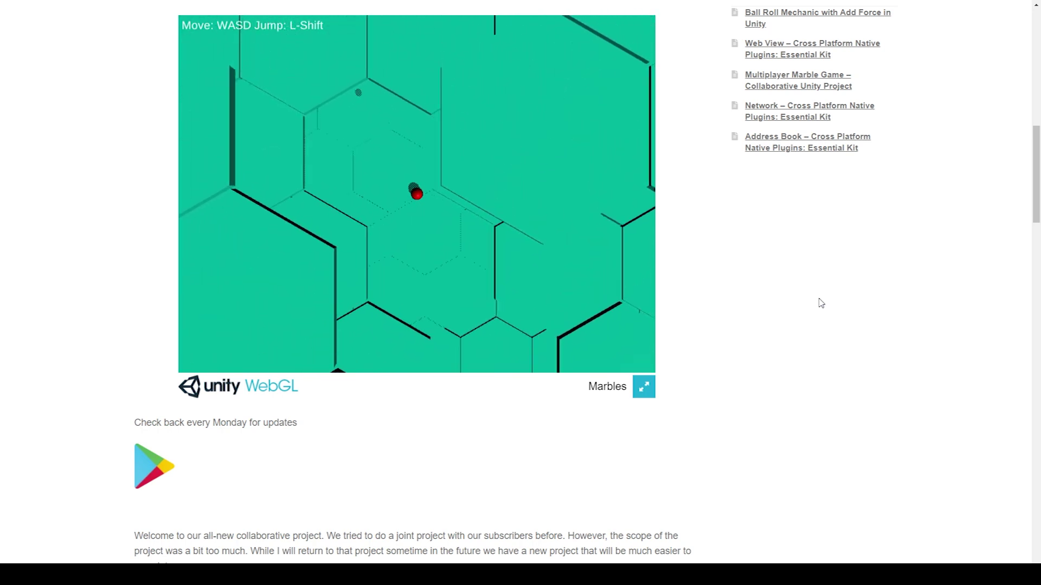
pyautogui.press('d')
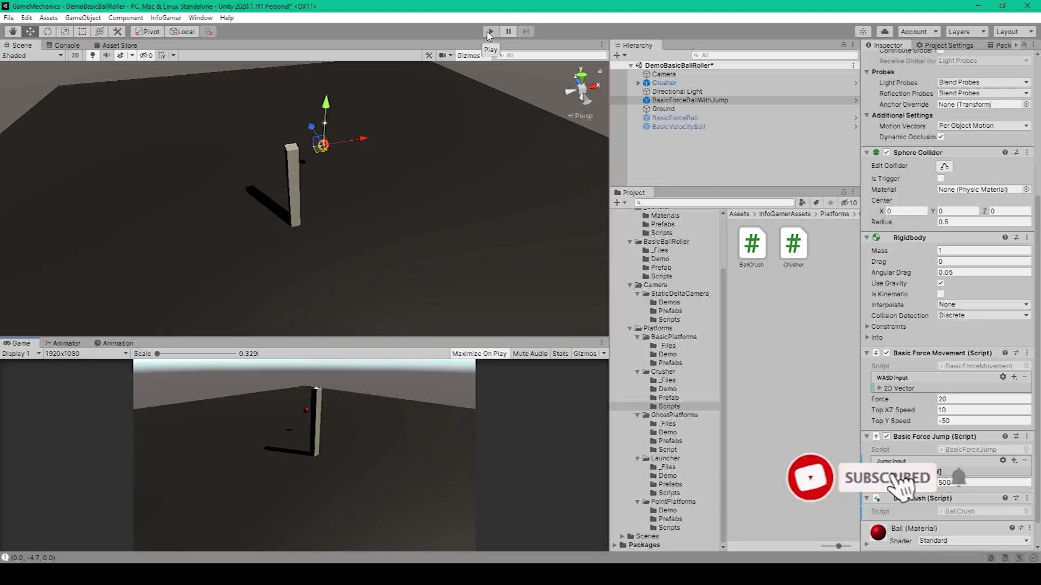
pyautogui.click(489, 32)
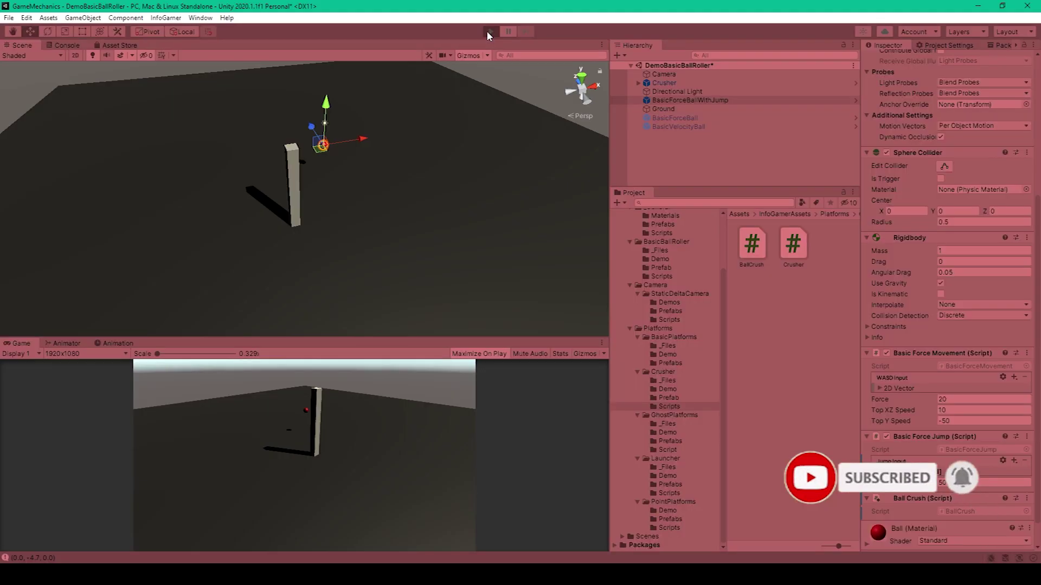
pyautogui.press('a')
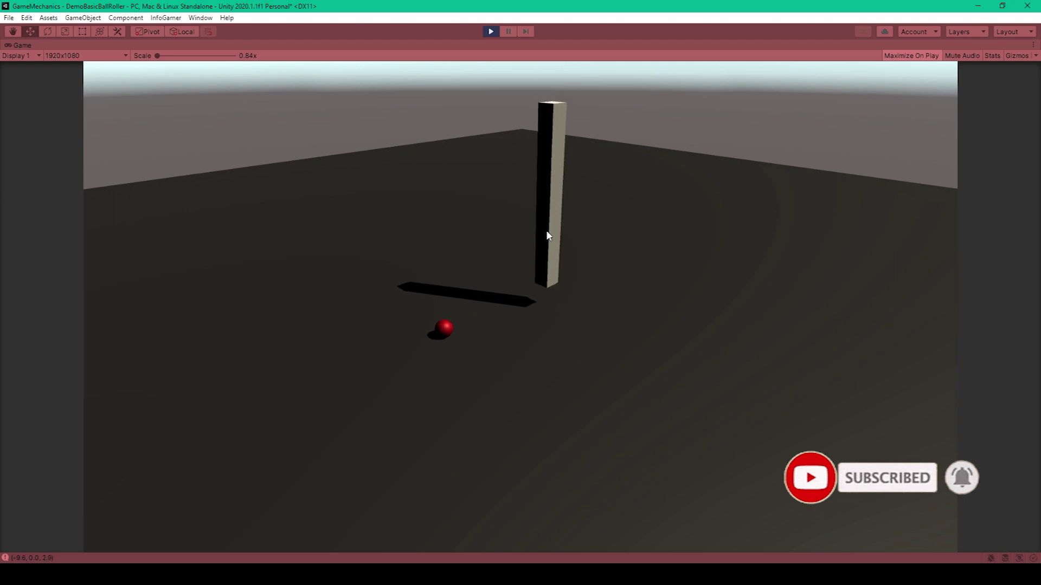
pyautogui.press('w')
pyautogui.press('d')
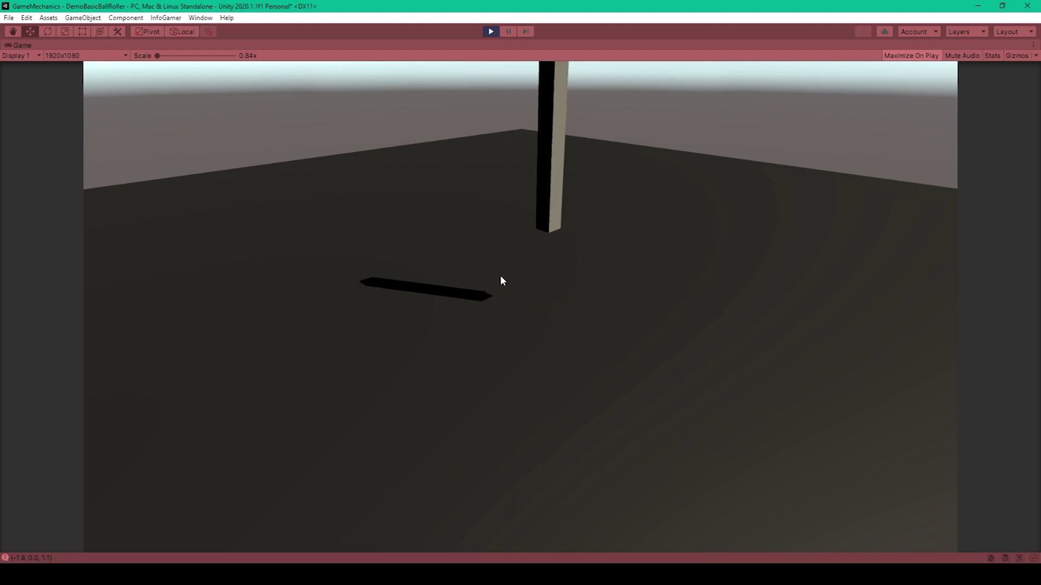
pyautogui.hotkey('ctrl', 'p')
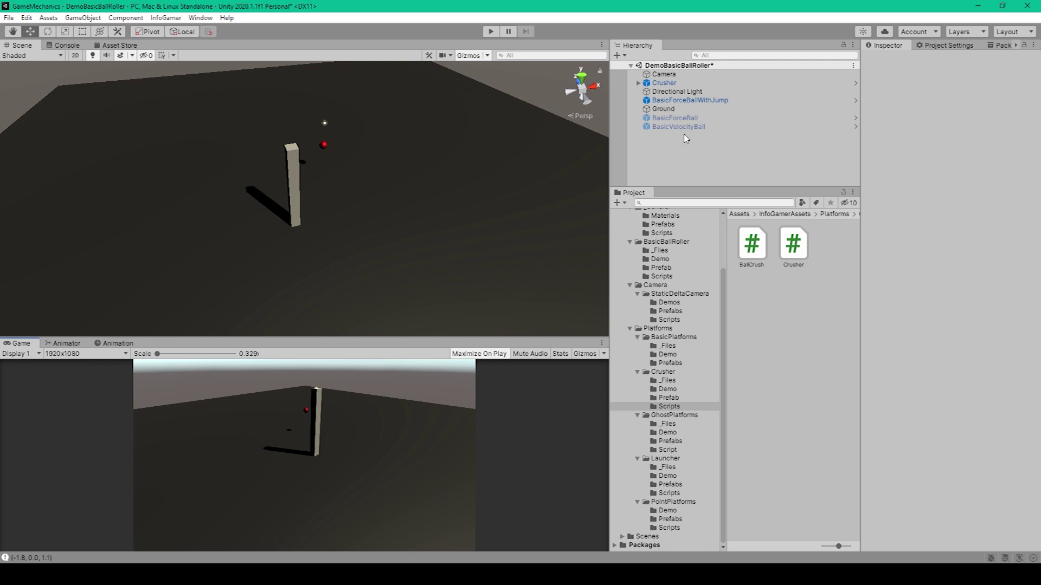
# Add an empty child object named Transform under Crusher.
pyautogui.rightClick(669, 154)
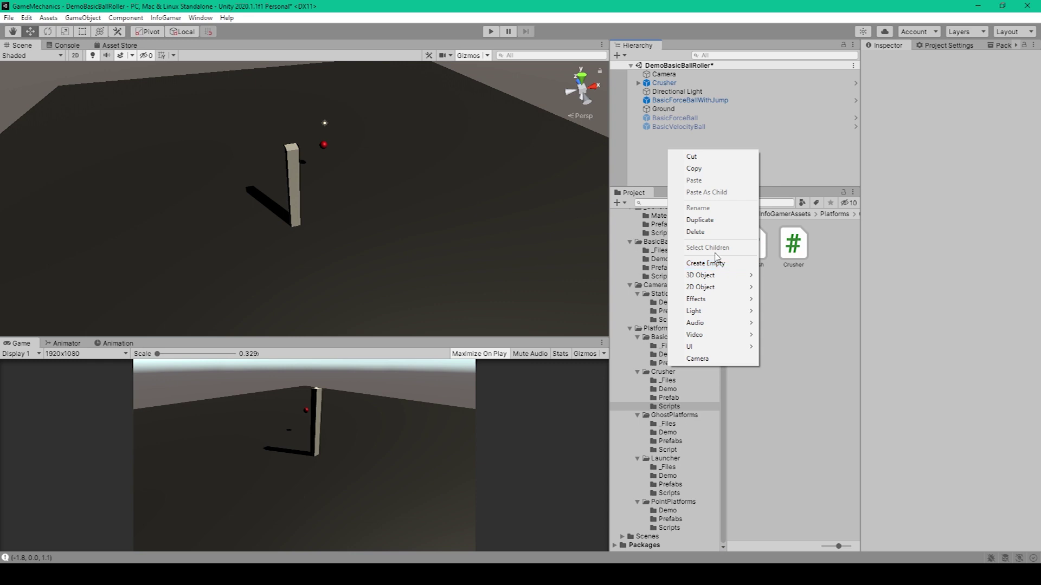
pyautogui.click(664, 84)
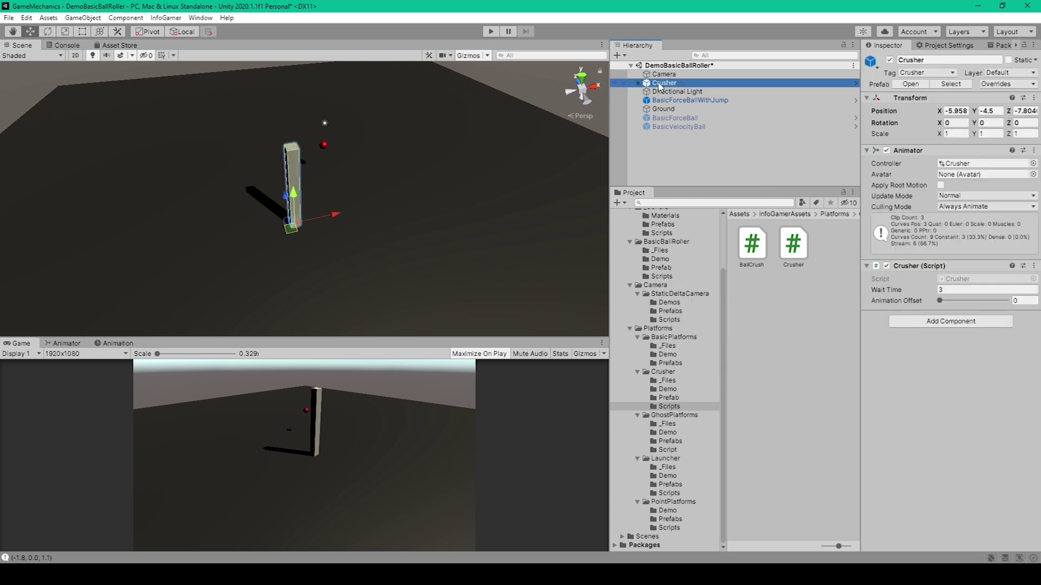
pyautogui.rightClick(659, 86)
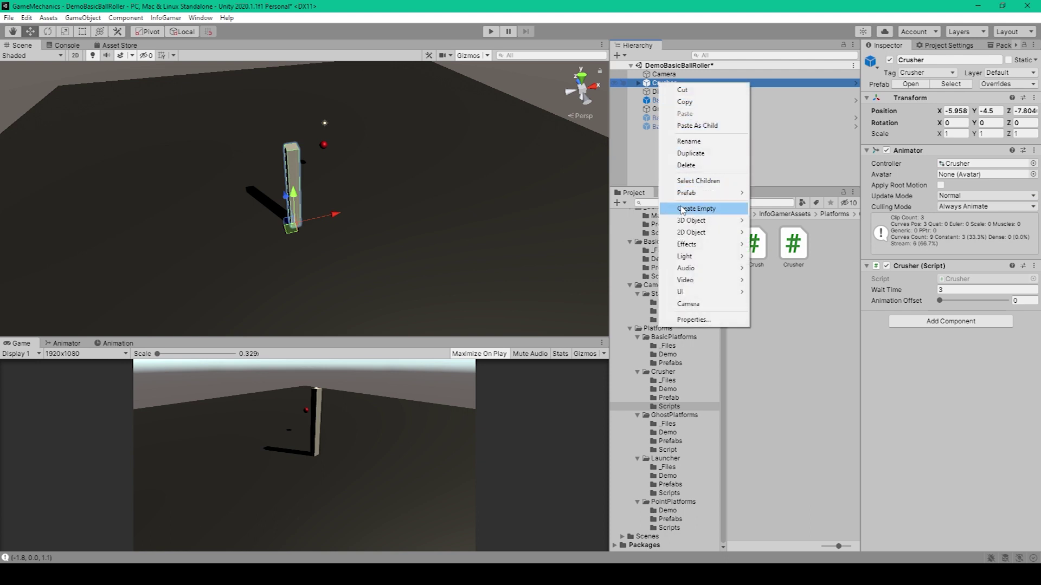
pyautogui.click(682, 210)
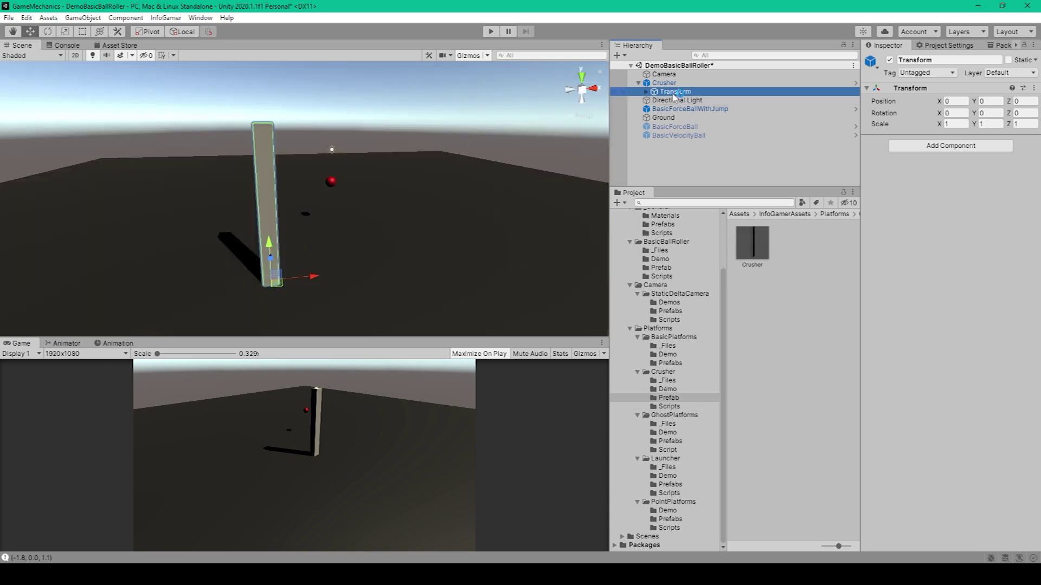
pyautogui.click(671, 84)
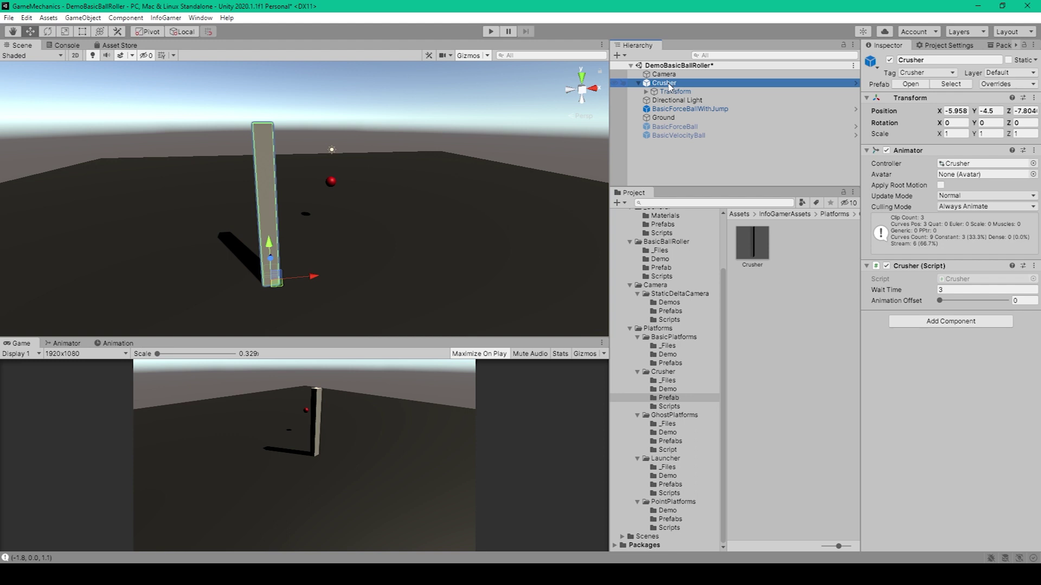
# Add an empty Scaler child beneath Transform and bring up Scaler's object options.
pyautogui.click(655, 93)
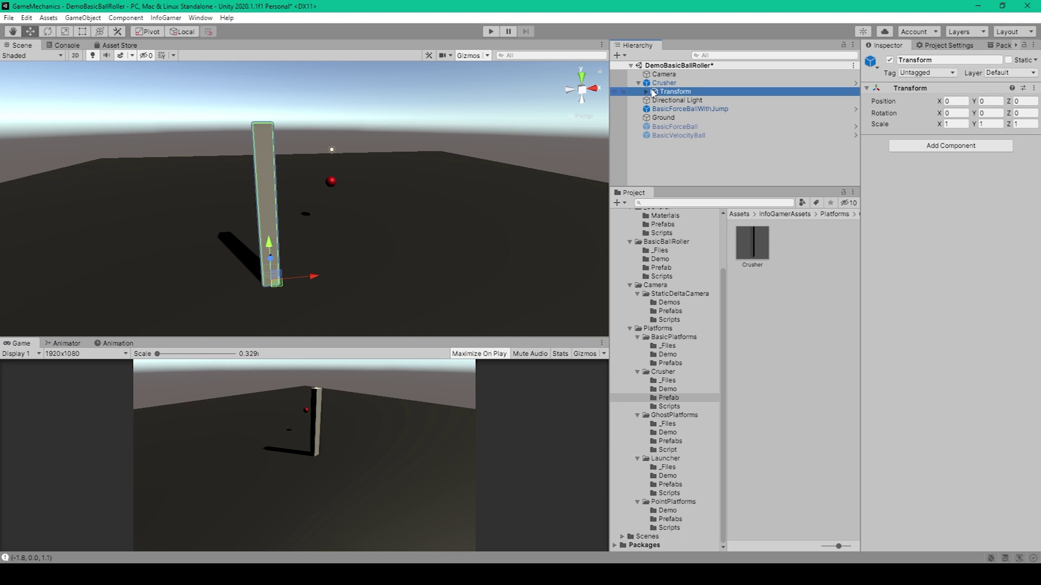
pyautogui.rightClick(656, 93)
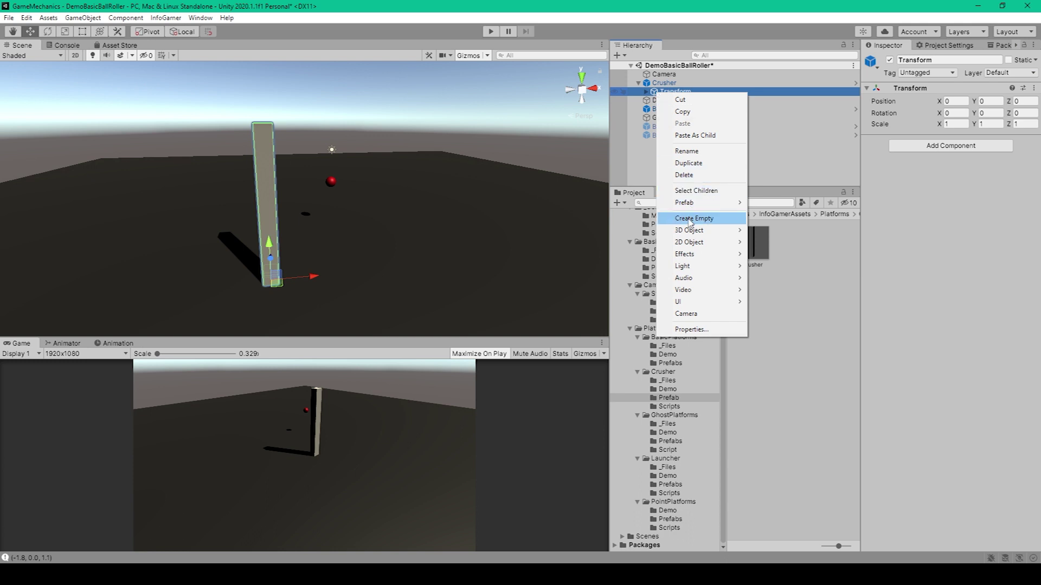
pyautogui.click(690, 219)
pyautogui.rightClick(670, 92)
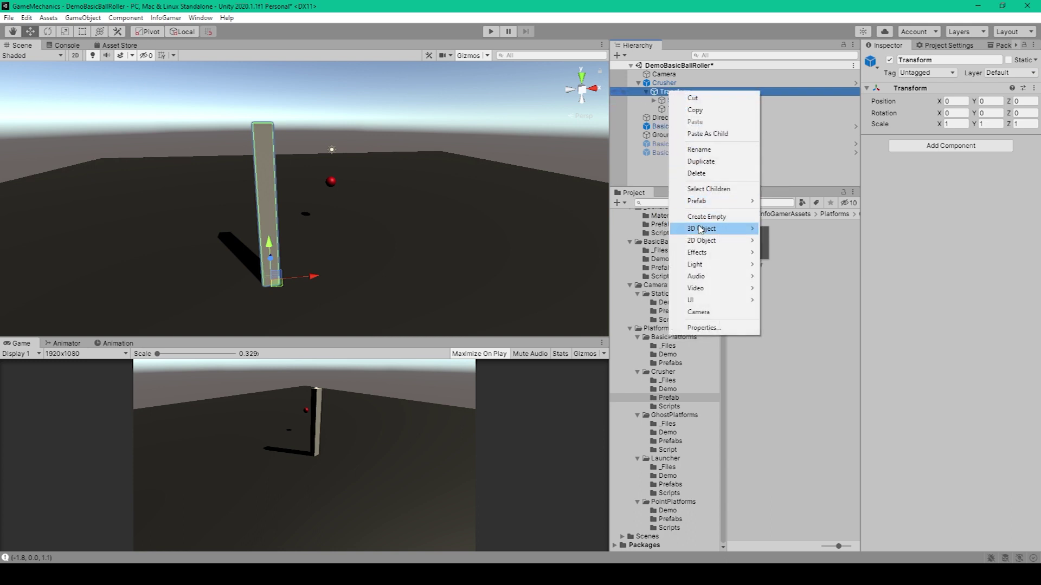
pyautogui.click(674, 101)
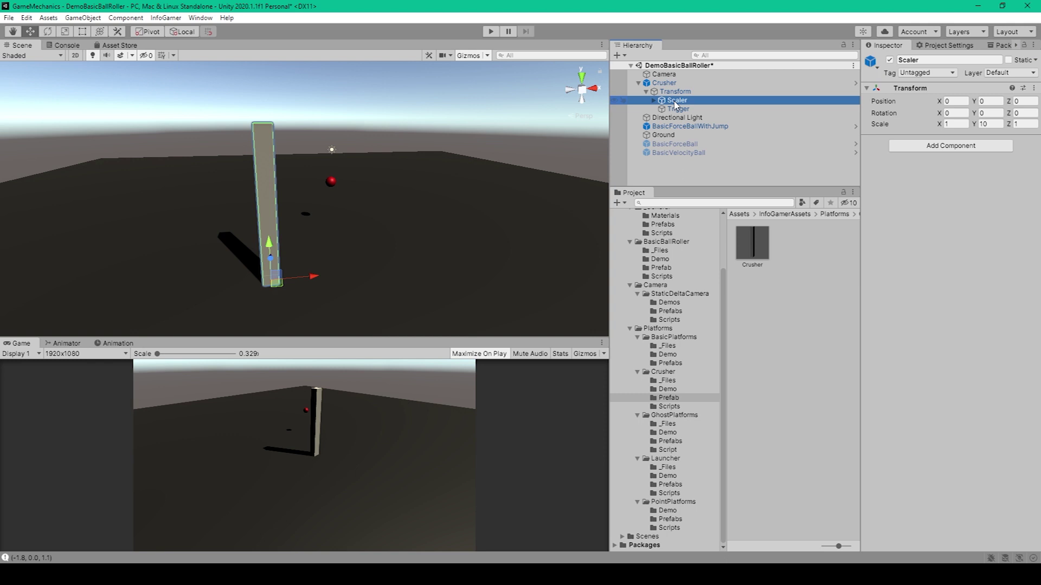
pyautogui.rightClick(675, 102)
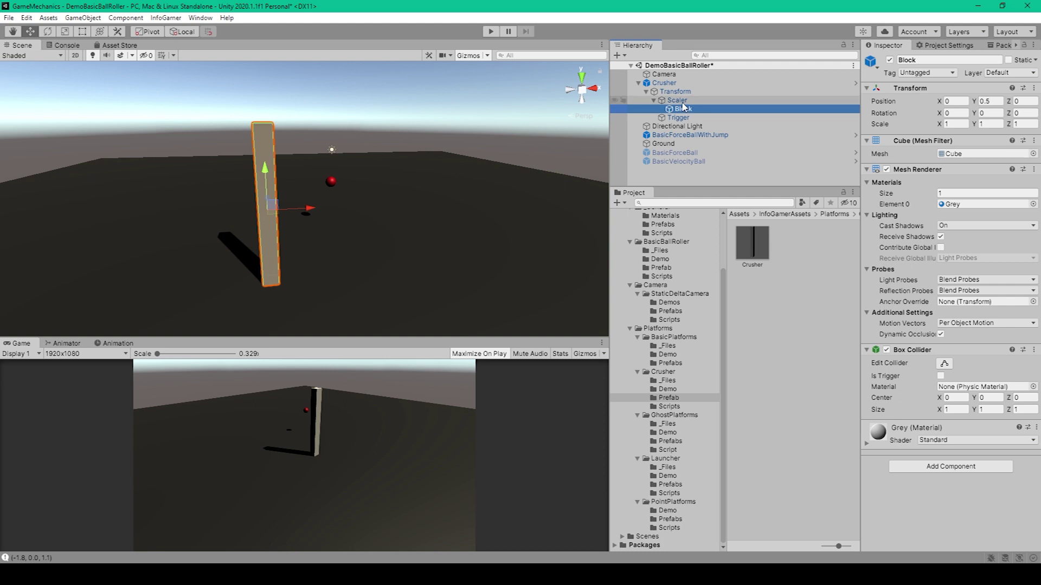
# Lower Scaler's Y scale from 10 to 8, then edit and frame the Trigger's box collider.
pyautogui.click(735, 102)
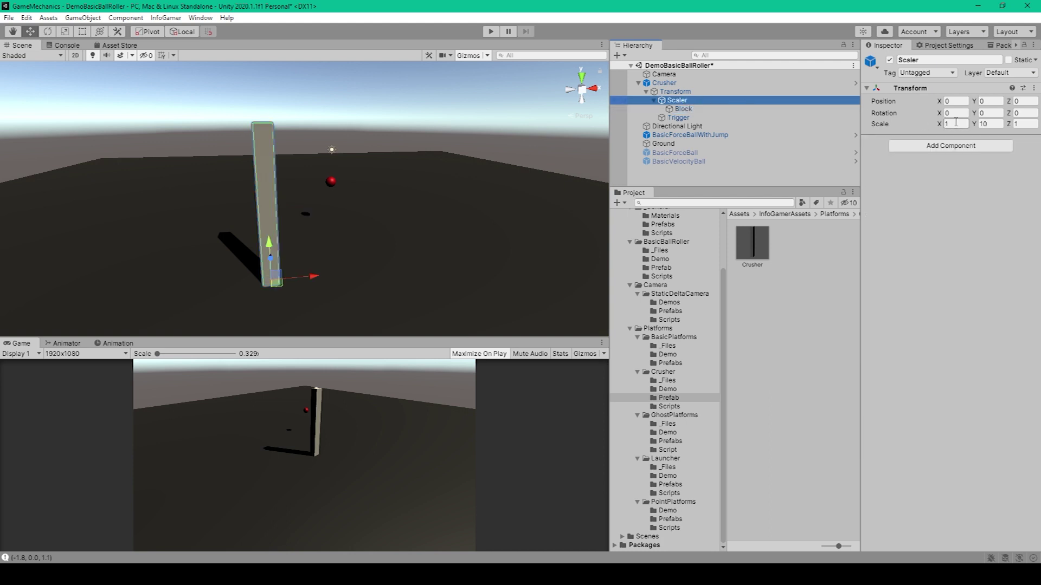
pyautogui.moveTo(974, 127); pyautogui.dragTo(979, 126)
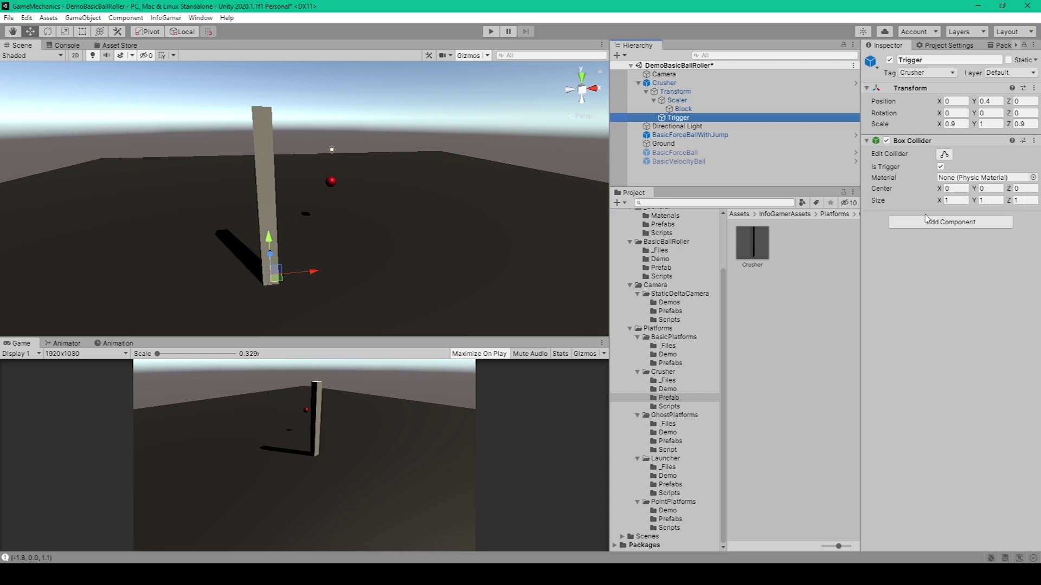
pyautogui.click(944, 154)
pyautogui.press('f')
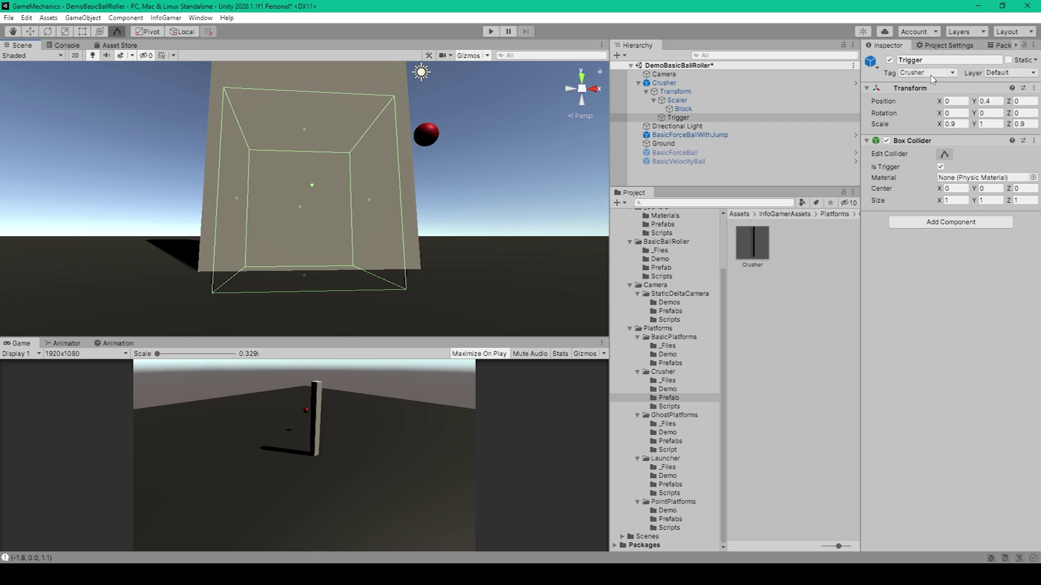
# Check the Trigger object, then select Crusher and show its Animation timeline.
pyautogui.click(677, 117)
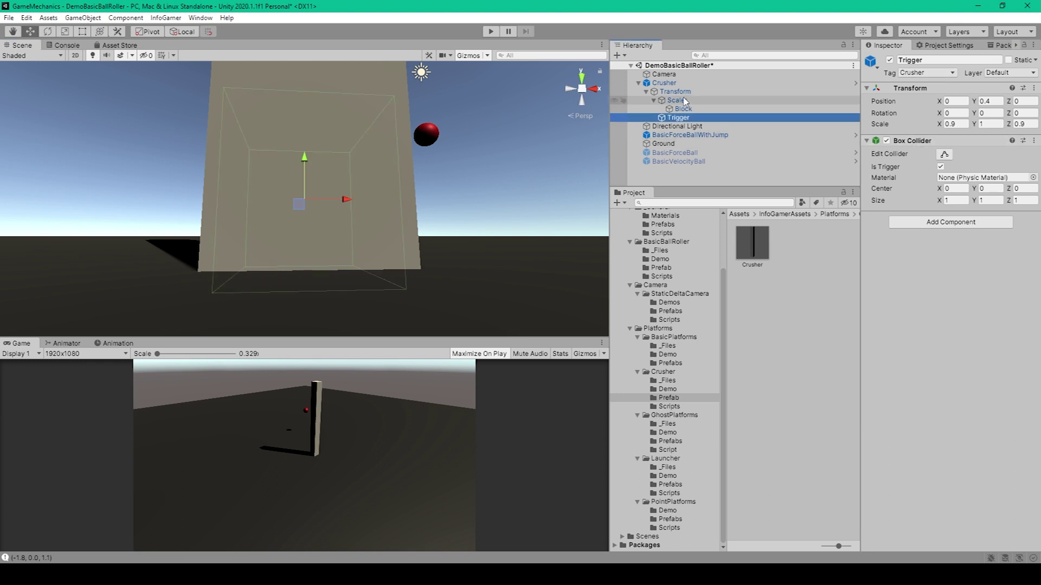
pyautogui.click(672, 83)
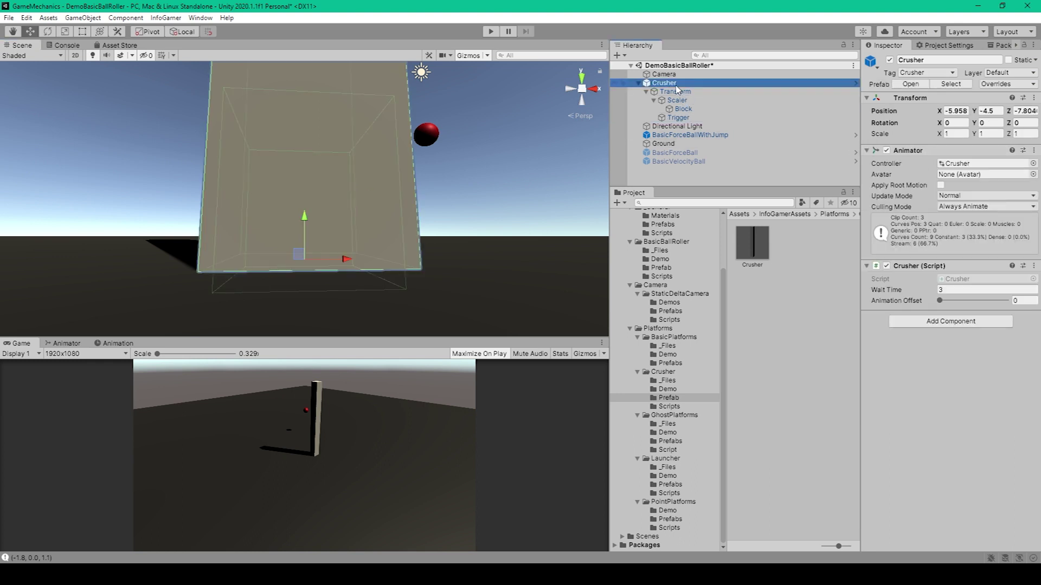
pyautogui.click(117, 344)
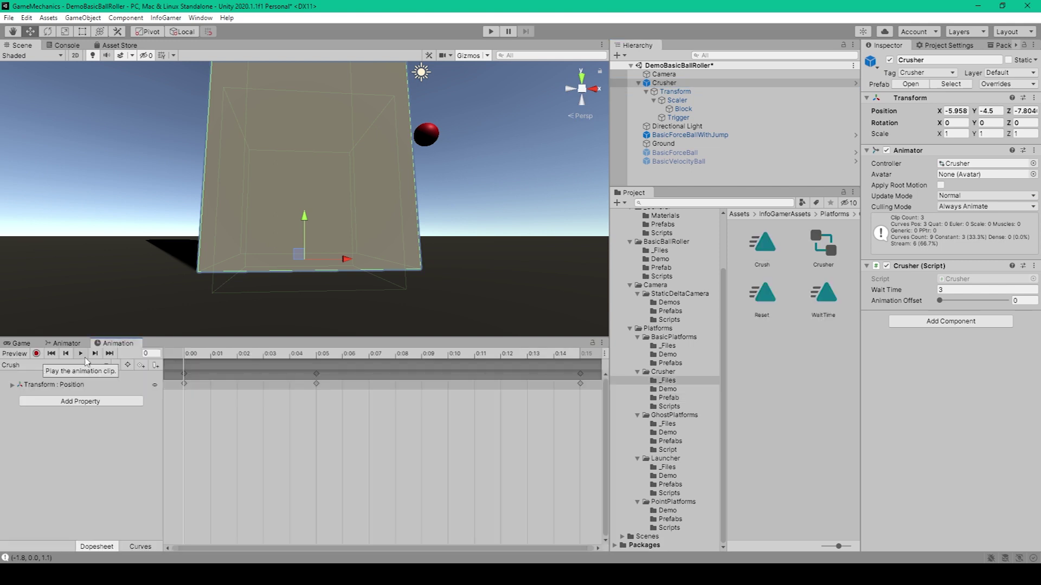
# Pick the Crush clip and scrub to frame 5 and frame 15, where the crusher hits the ground.
pyautogui.click(42, 365)
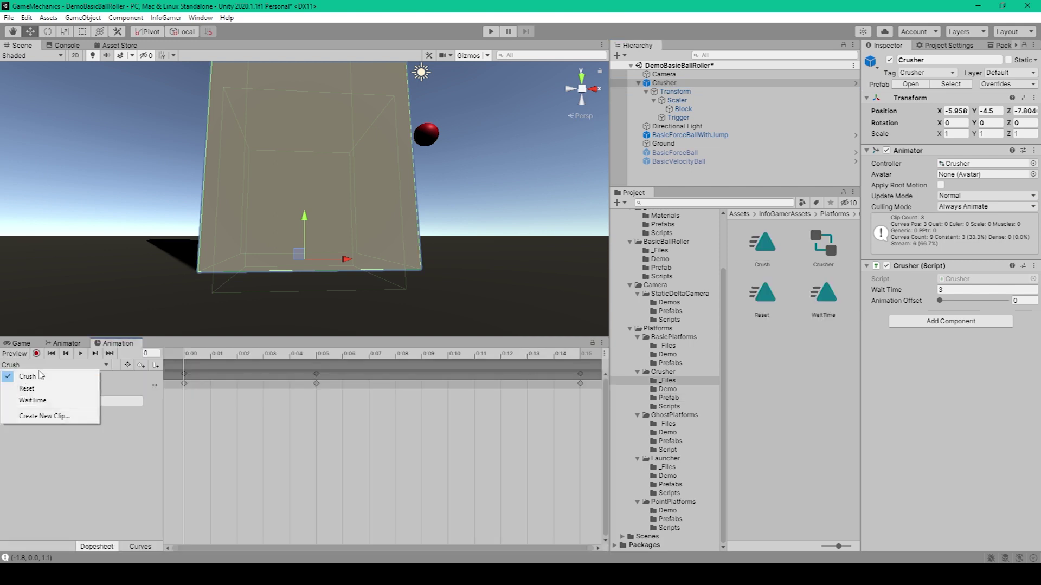
pyautogui.click(33, 400)
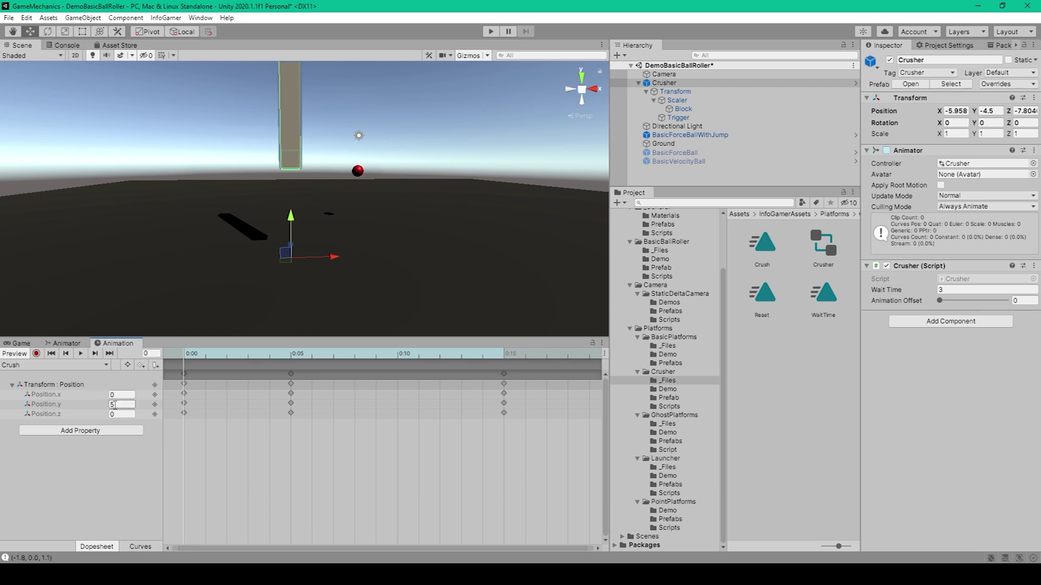
pyautogui.click(291, 356)
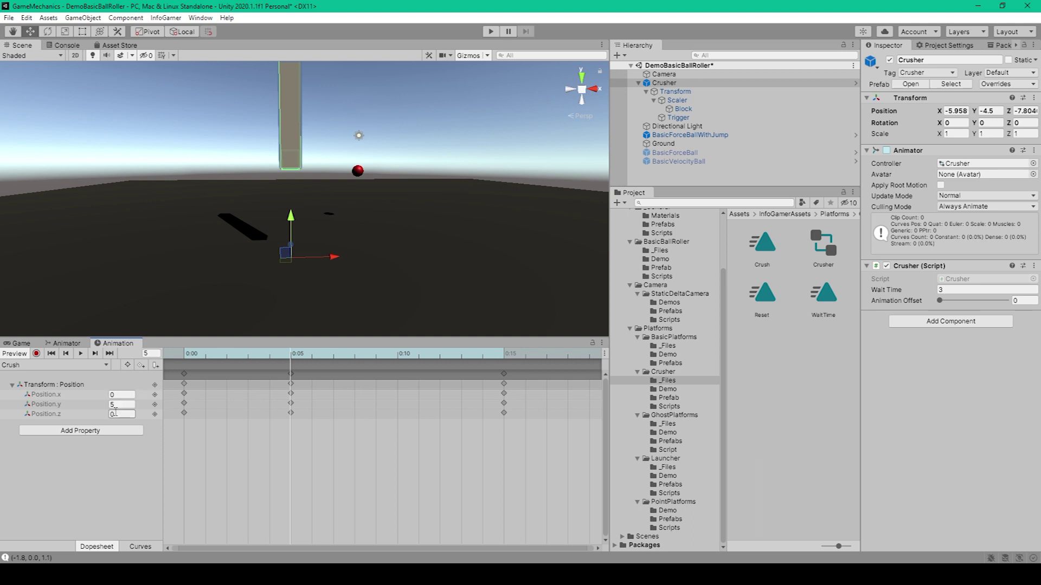
pyautogui.click(504, 356)
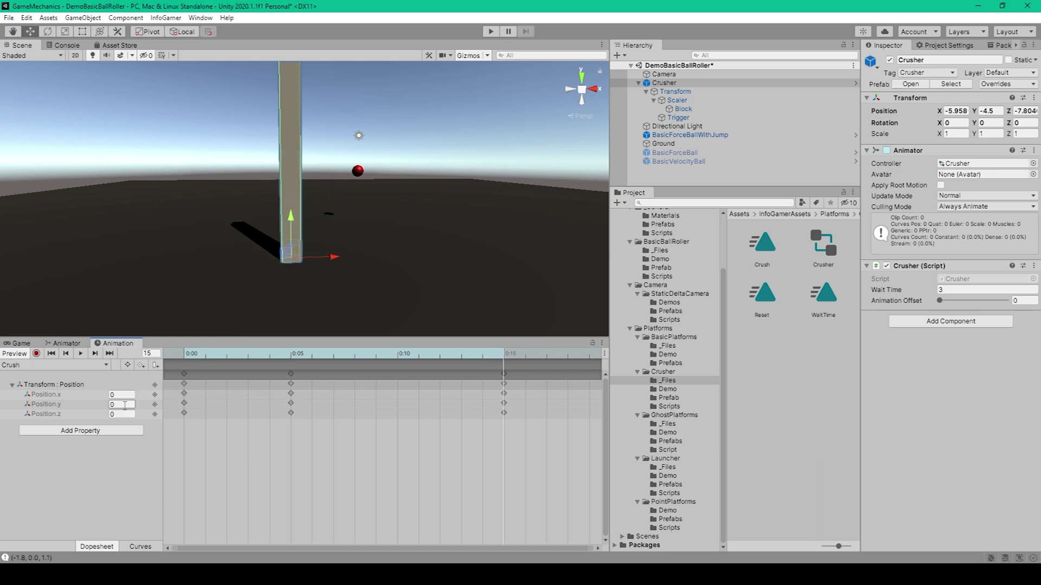
# Show the Crush clip as curves and inspect tangent options for the 0:05 keys.
pyautogui.click(140, 547)
pyautogui.moveTo(267, 465); pyautogui.dragTo(315, 371)
pyautogui.rightClick(290, 379)
pyautogui.moveTo(325, 477)
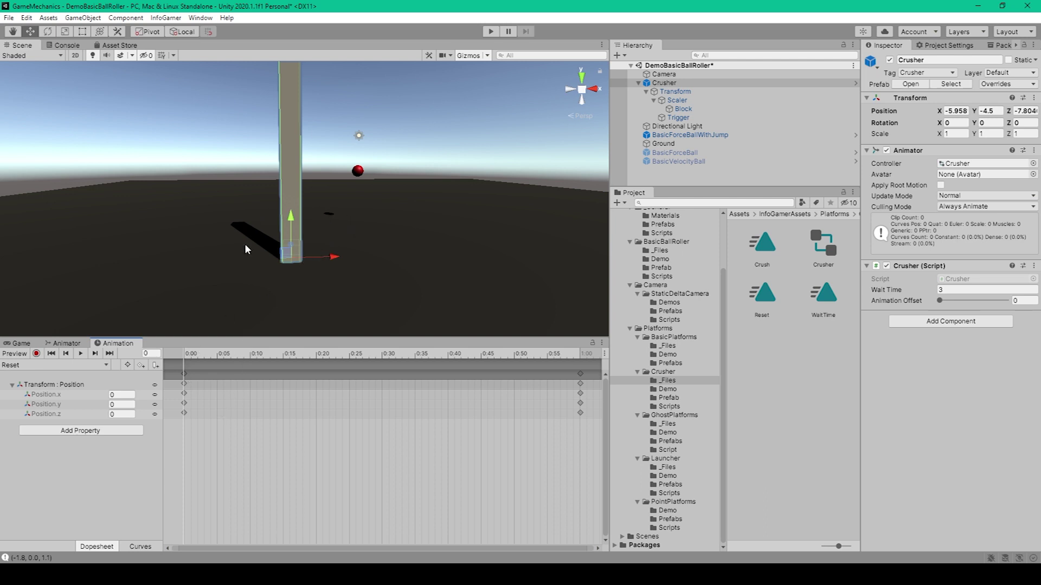
# Check Reset's height and Position.y curve at frame 60 and WaitTime at 1:00, then show the Animator graph.
pyautogui.hotkey('alt', '.')
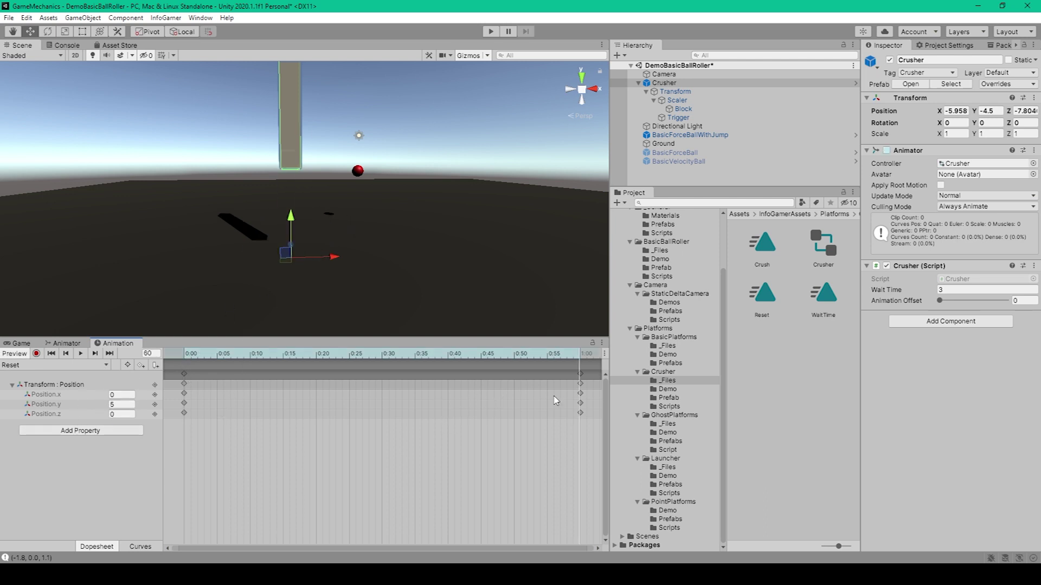
pyautogui.click(111, 405)
pyautogui.click(141, 547)
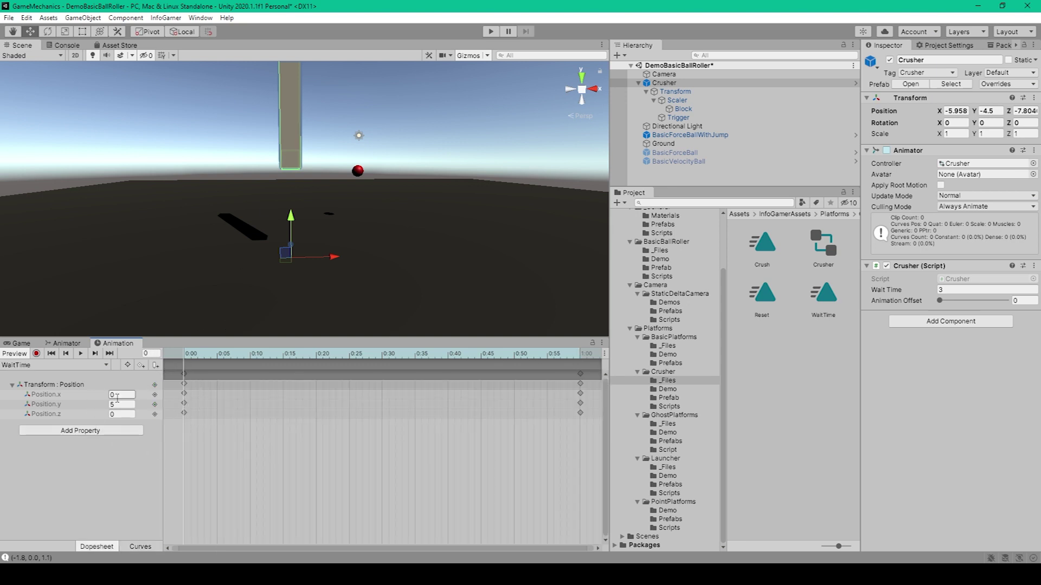
pyautogui.click(584, 354)
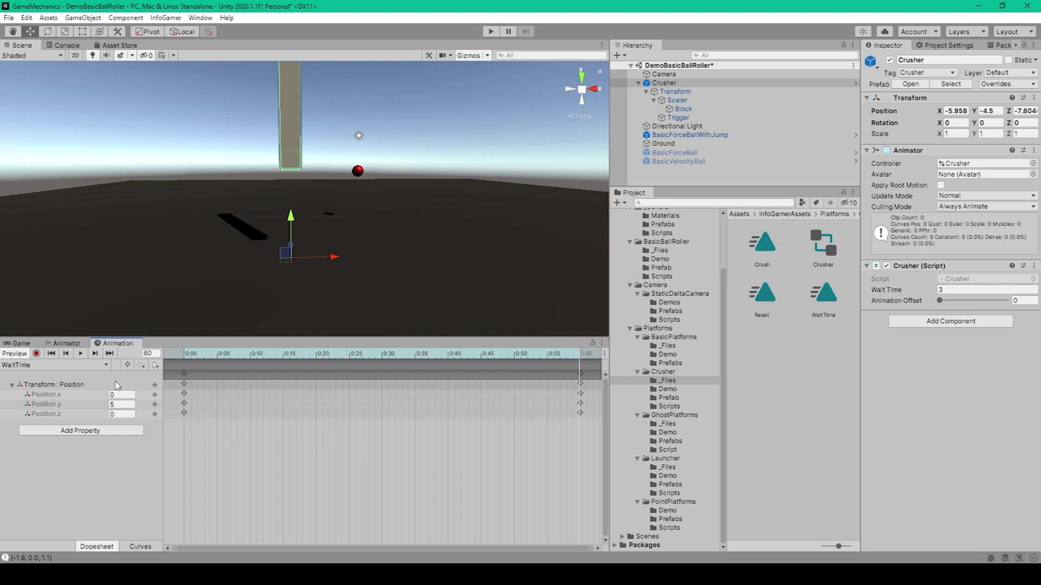
pyautogui.click(63, 343)
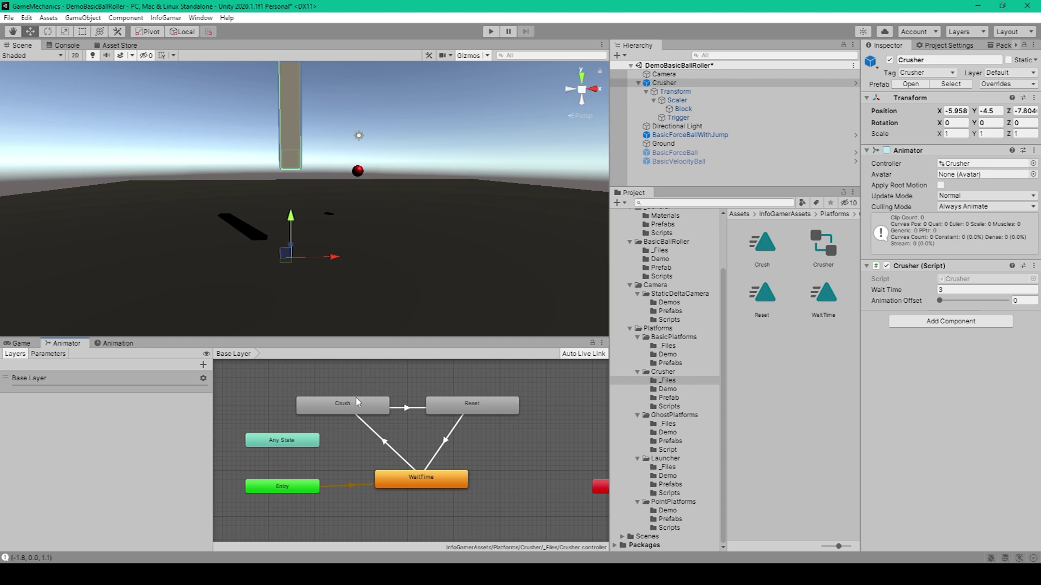
# Create a transition from the WaitTime state to the Crush state.
pyautogui.rightClick(423, 485)
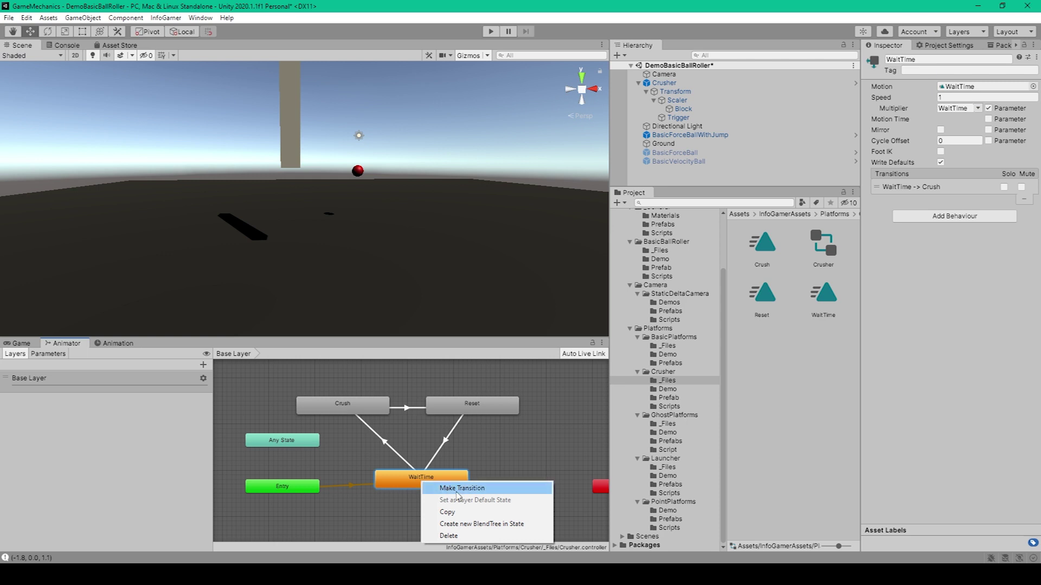
pyautogui.click(406, 479)
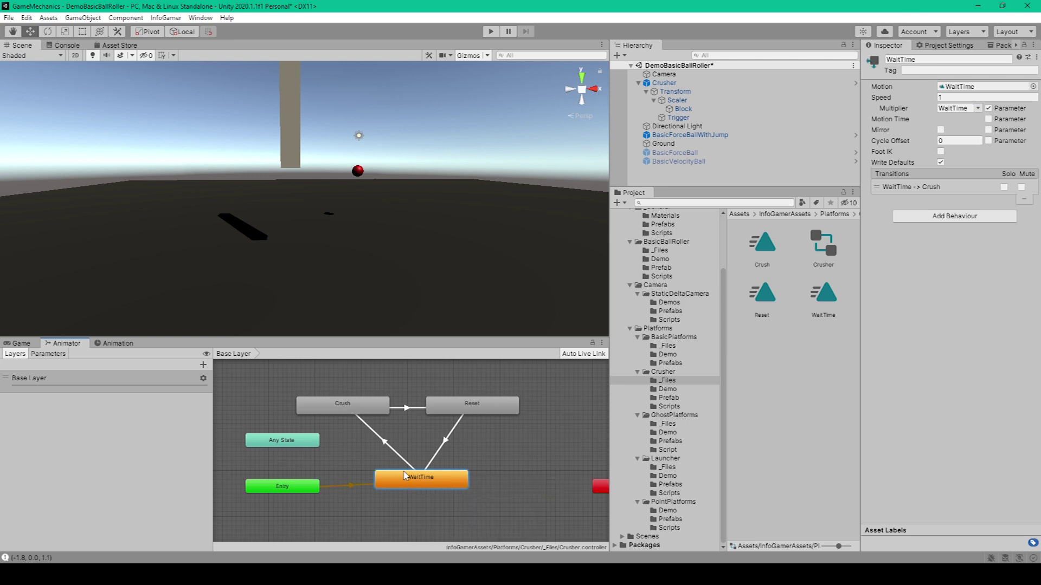
pyautogui.rightClick(418, 482)
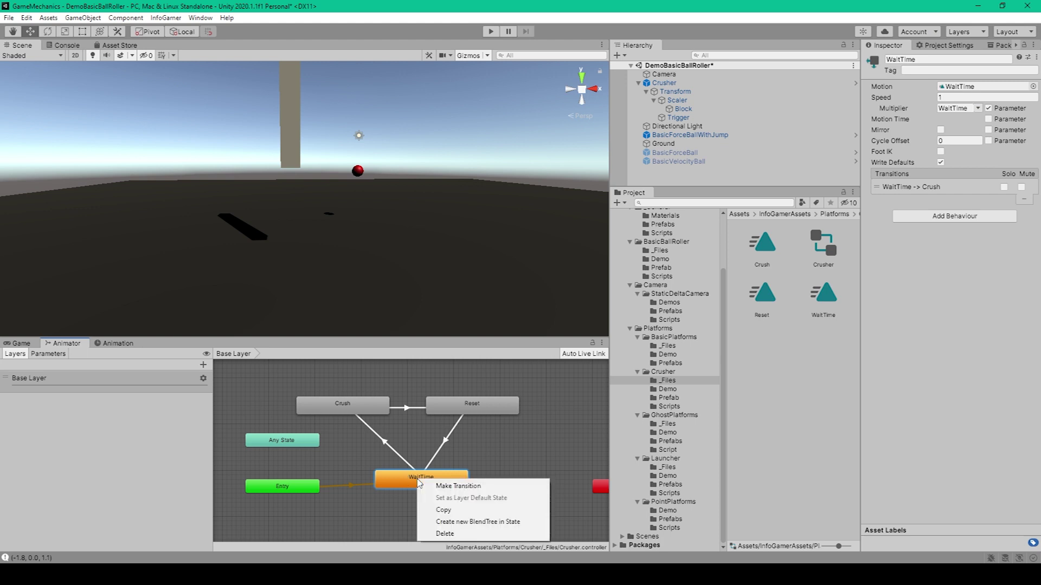
pyautogui.click(465, 489)
pyautogui.click(346, 406)
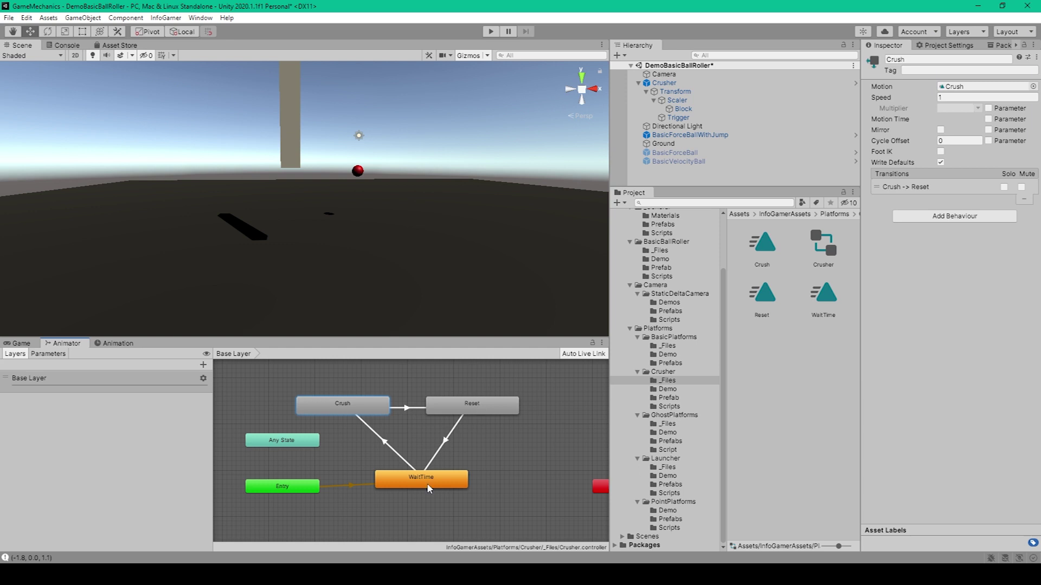
pyautogui.click(412, 467)
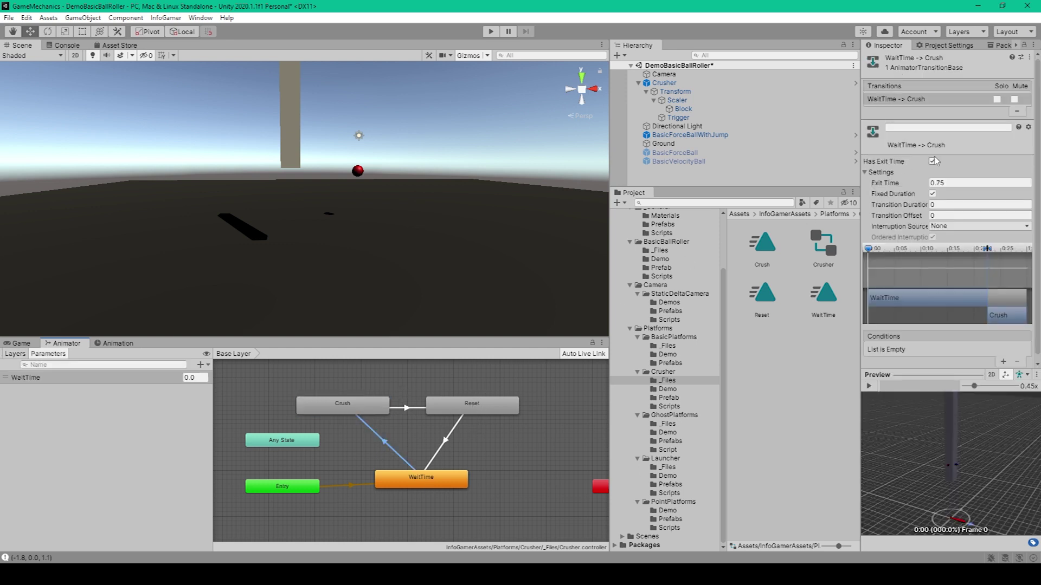
# Give the WaitTime-to-Crush transition exit time 1, duration 0 and offset 0, then compare Reset-to-WaitTime.
pyautogui.click(954, 183)
pyautogui.write('1')
pyautogui.press('Return')
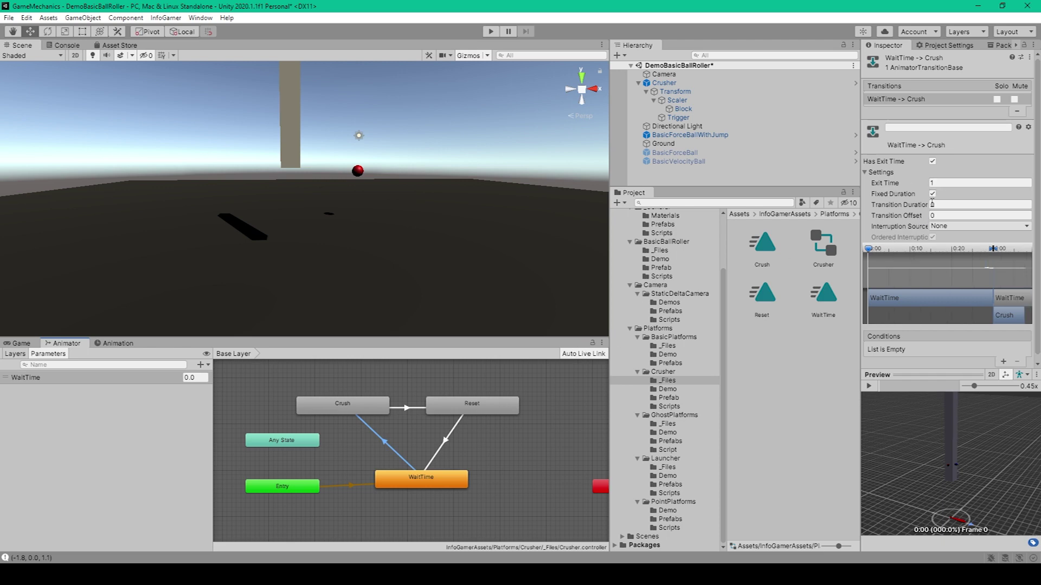
pyautogui.click(934, 204)
pyautogui.click(933, 216)
pyautogui.click(444, 442)
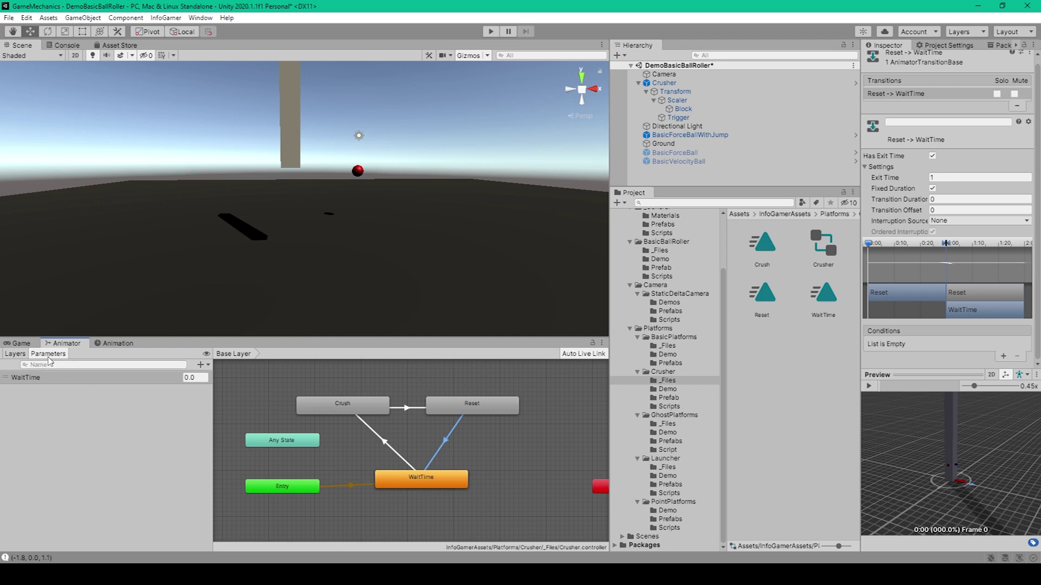
# Drive the WaitTime state's speed Multiplier from the WaitTime float parameter, then reselect Crusher.
pyautogui.click(201, 366)
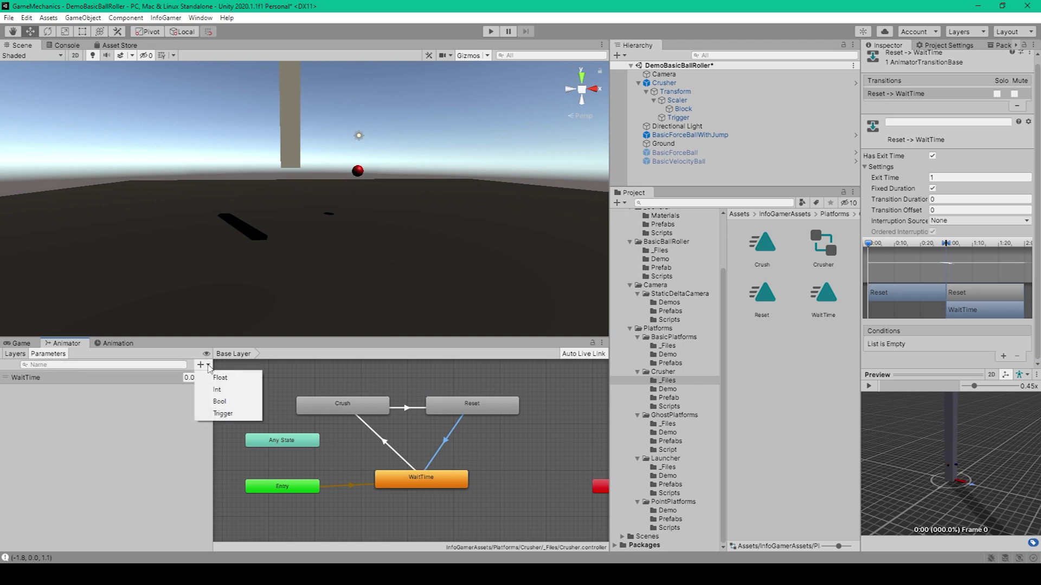
pyautogui.press('Escape')
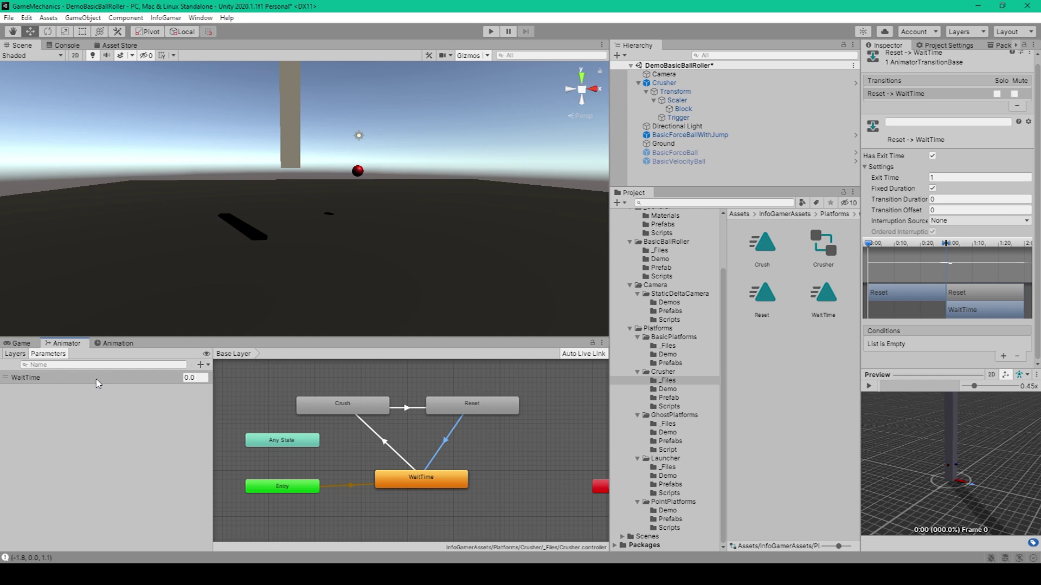
pyautogui.click(429, 487)
pyautogui.click(988, 108)
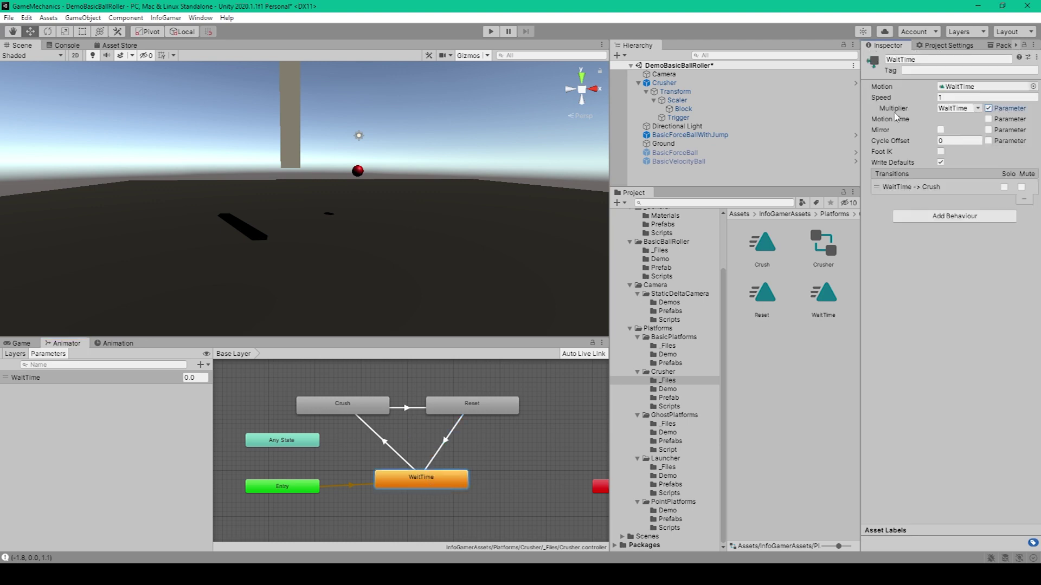
pyautogui.click(978, 108)
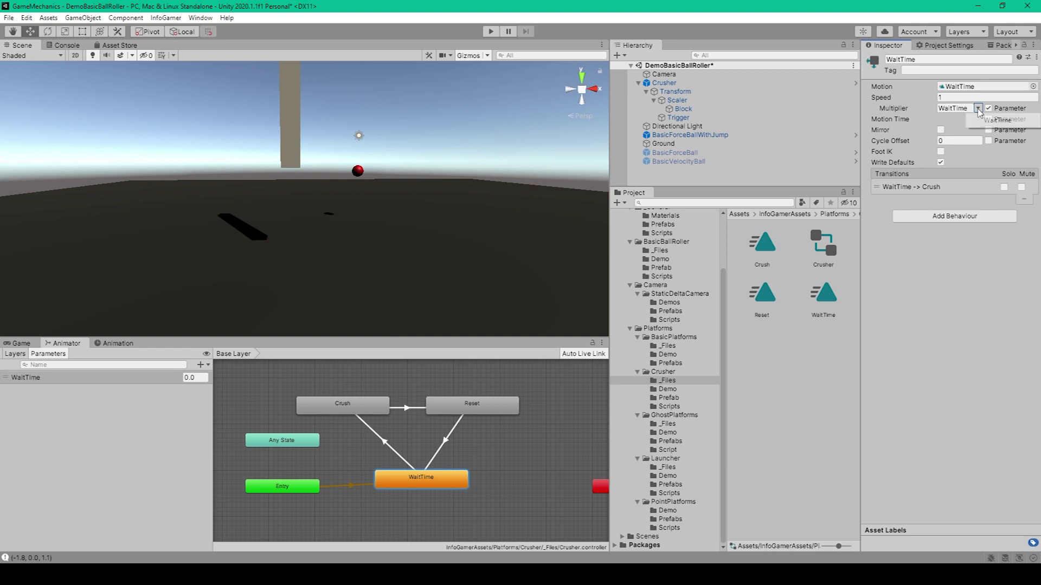
pyautogui.click(988, 120)
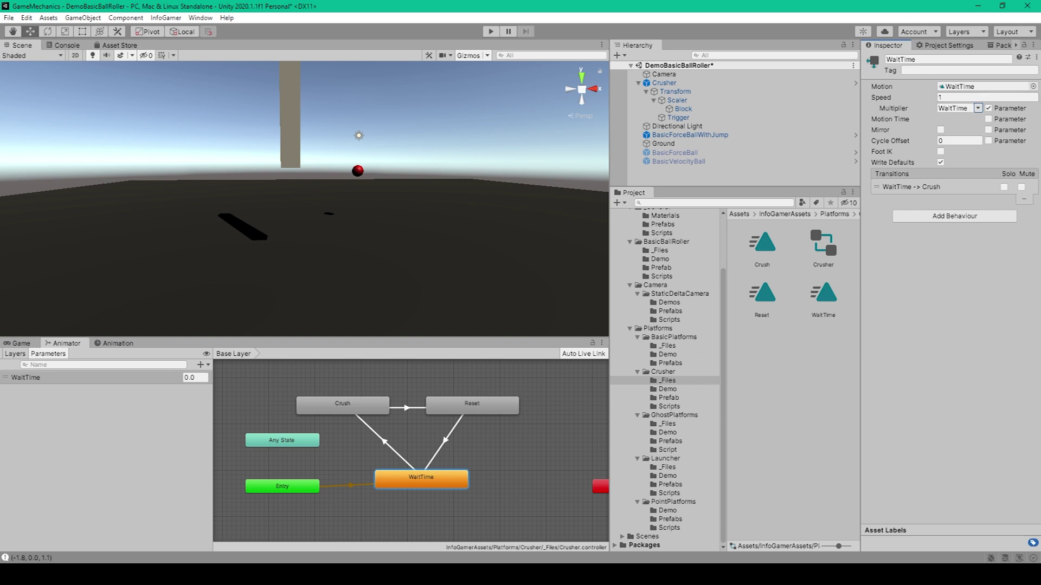
pyautogui.click(664, 82)
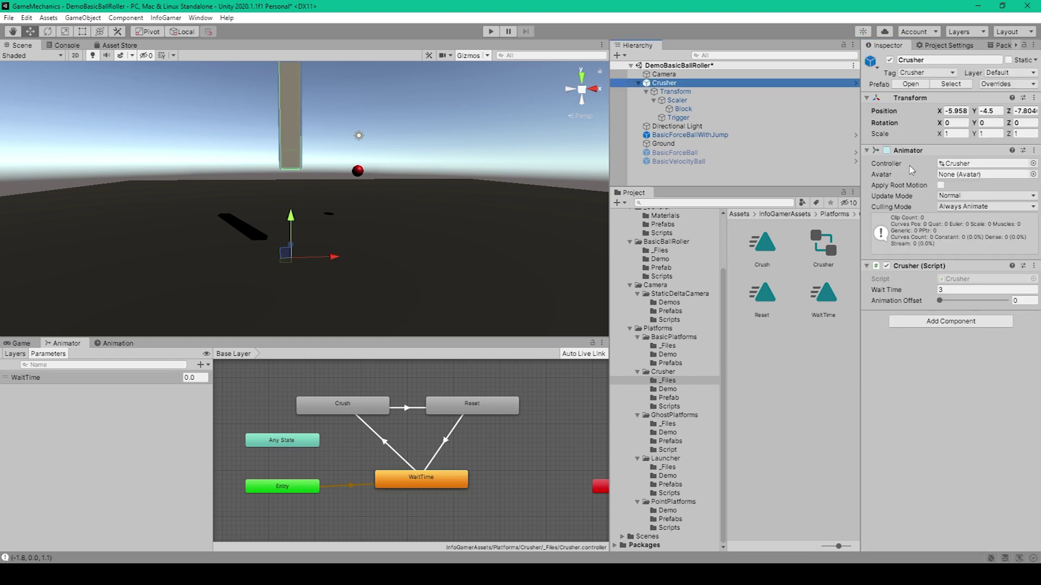
# Open Crusher.cs from the Platforms/Crusher/Scripts folder in Visual Studio.
pyautogui.click(939, 372)
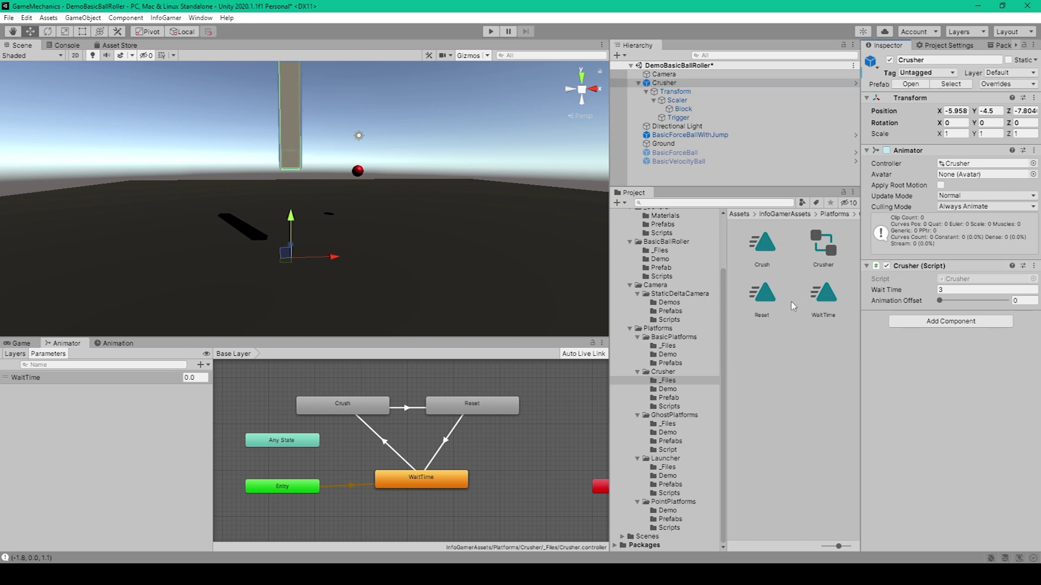
pyautogui.click(664, 406)
pyautogui.doubleClick(793, 245)
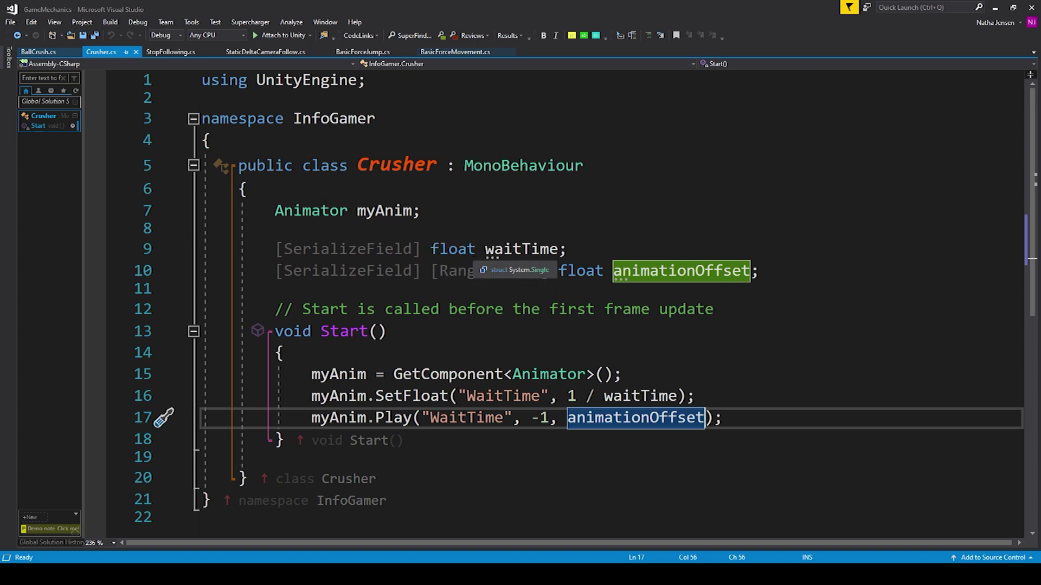
# Review Crusher.cs: the waitTime and animationOffset fields, myAnim, and SetFloat("WaitTime", 1 / waitTime).
pyautogui.click(382, 271)
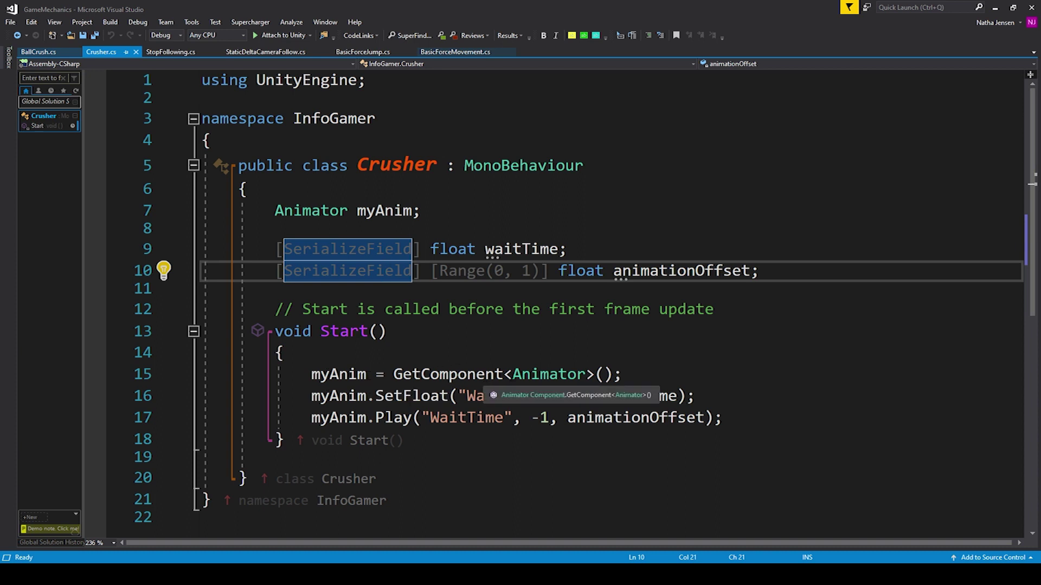
pyautogui.click(569, 374)
pyautogui.click(673, 380)
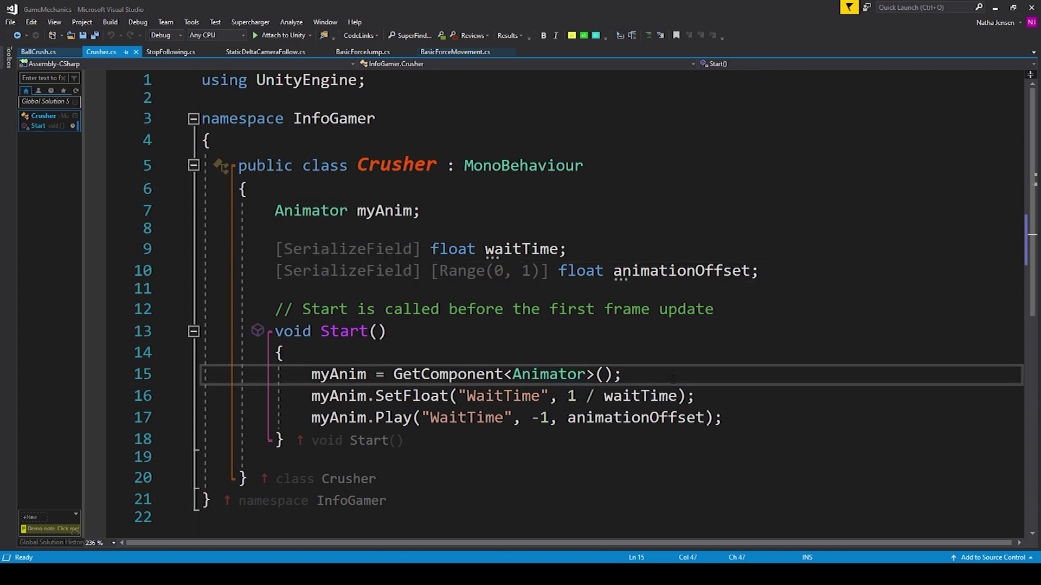
pyautogui.click(339, 396)
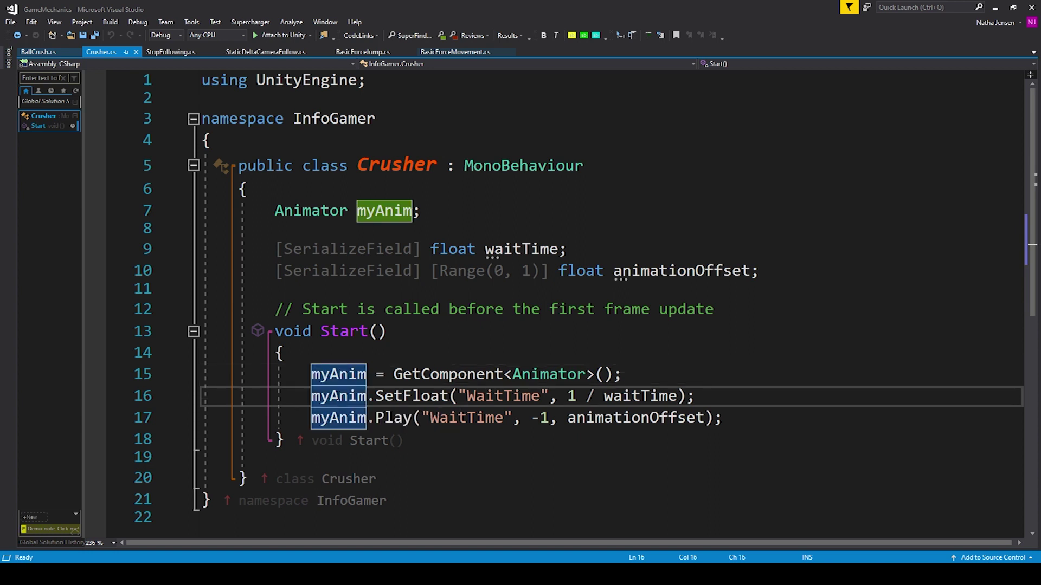
pyautogui.click(383, 396)
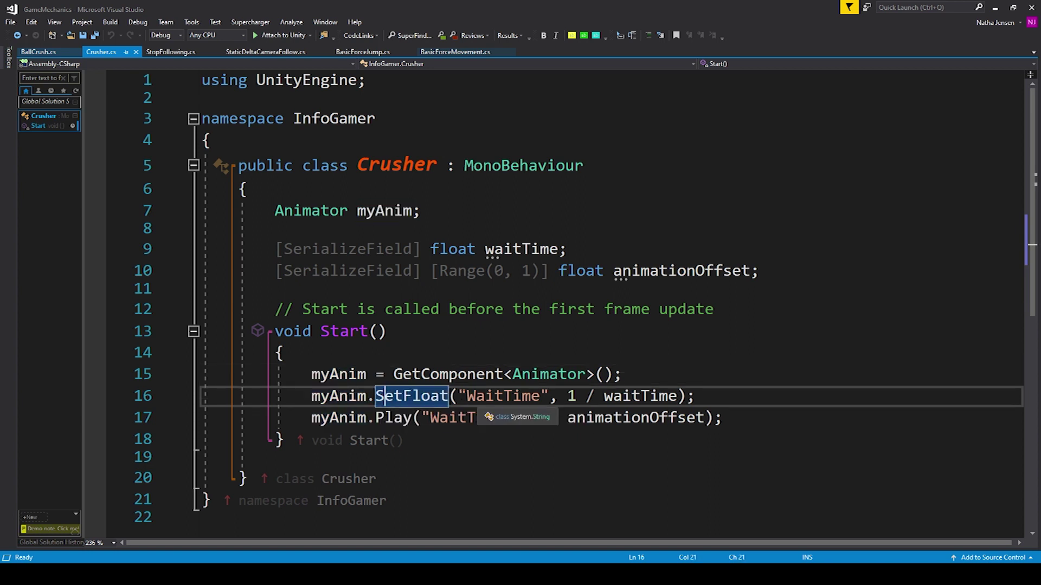
pyautogui.doubleClick(504, 395)
pyautogui.click(567, 396)
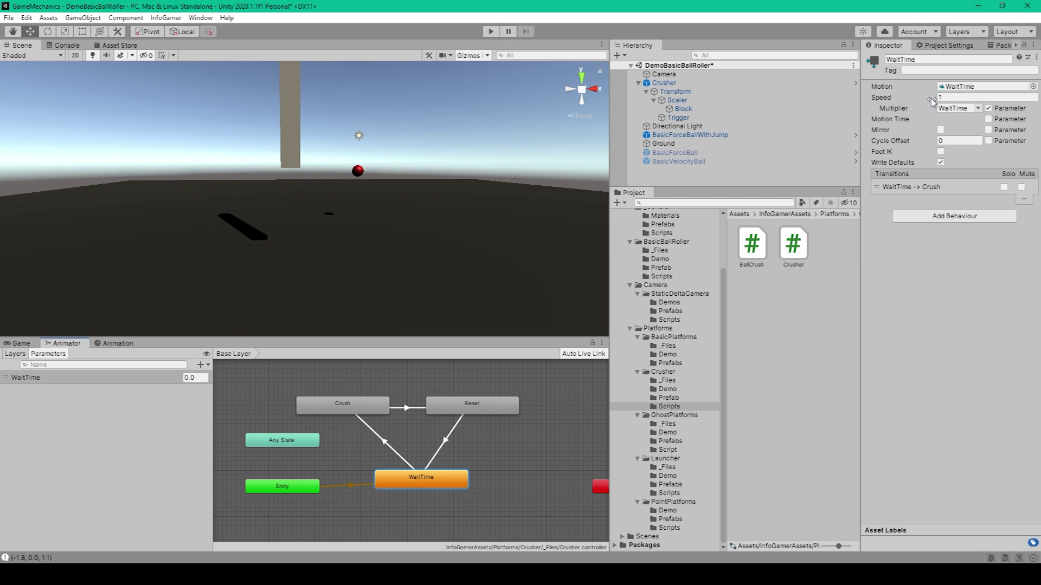
# Confirm the WaitTime state's Speed uses the WaitTime multiplier parameter, then return to Crusher.cs.
pyautogui.click(938, 98)
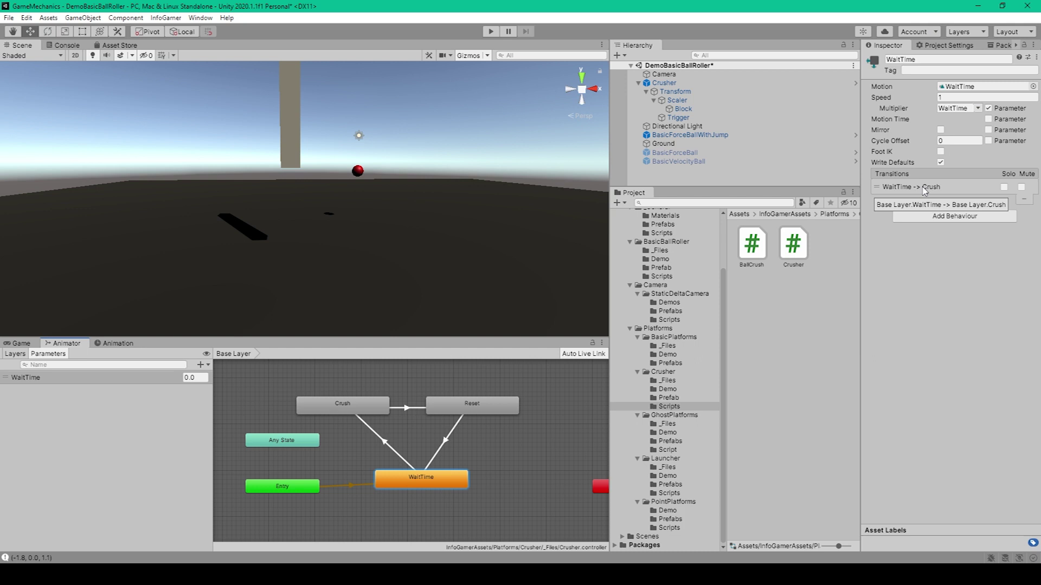
pyautogui.hotkey('alt', 'Tab')
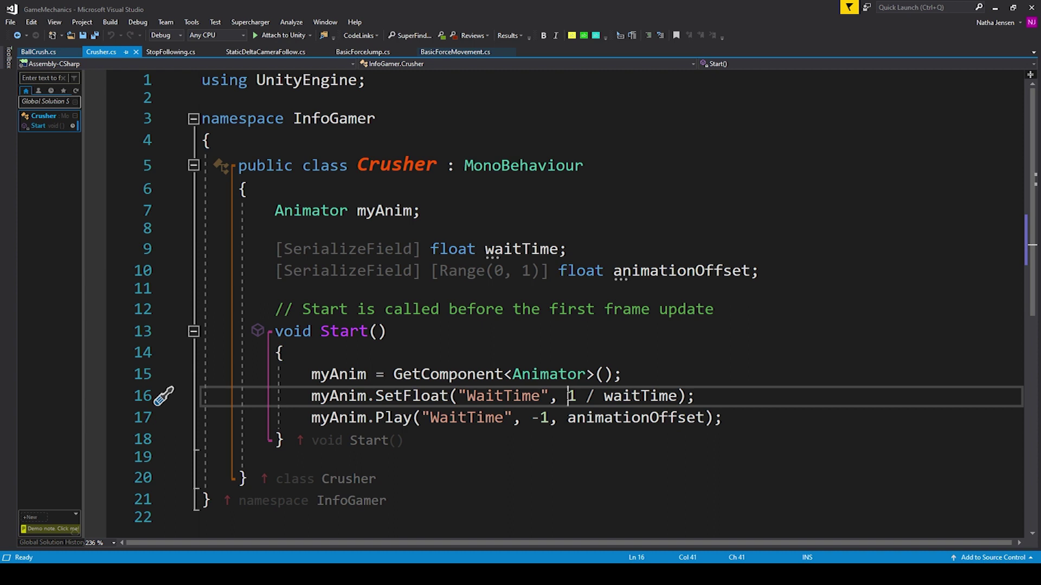
# Review the Play call's "WaitTime", -1 and animationOffset arguments on line 17, then return to Unity.
pyautogui.click(696, 396)
pyautogui.click(349, 418)
pyautogui.doubleClick(394, 418)
pyautogui.moveTo(422, 418); pyautogui.dragTo(512, 417)
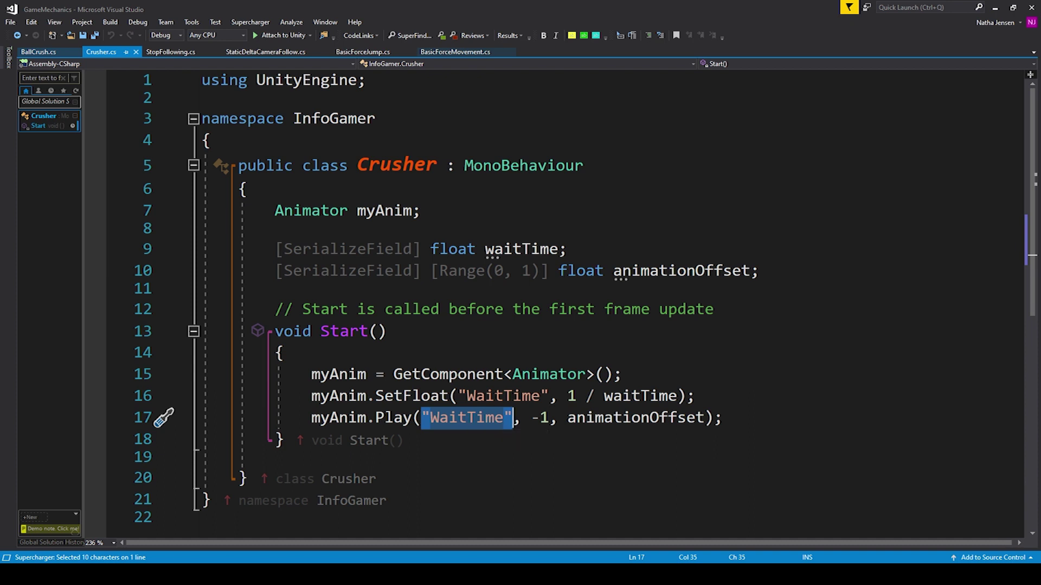
pyautogui.click(541, 420)
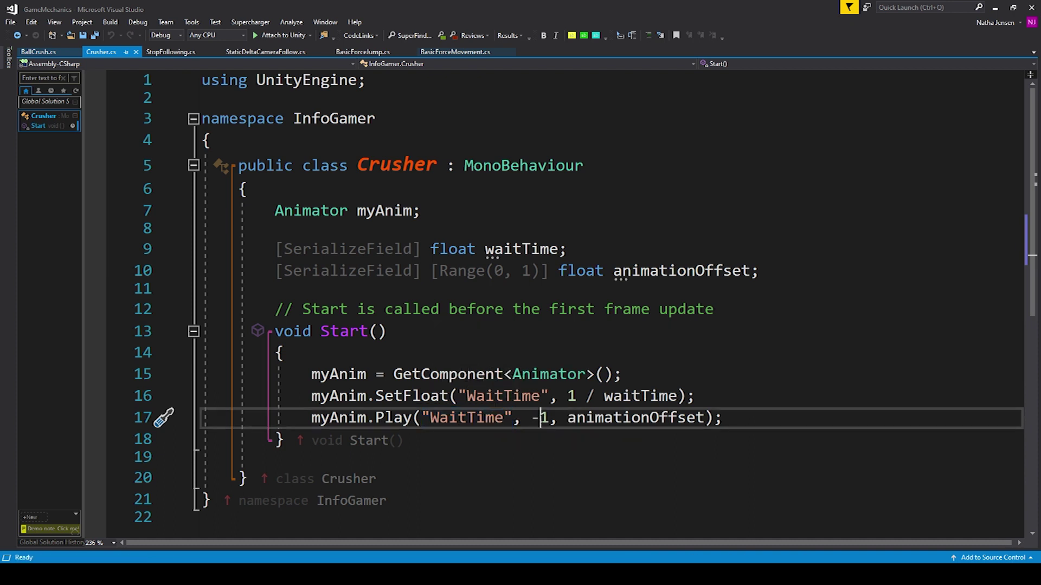
pyautogui.doubleClick(568, 420)
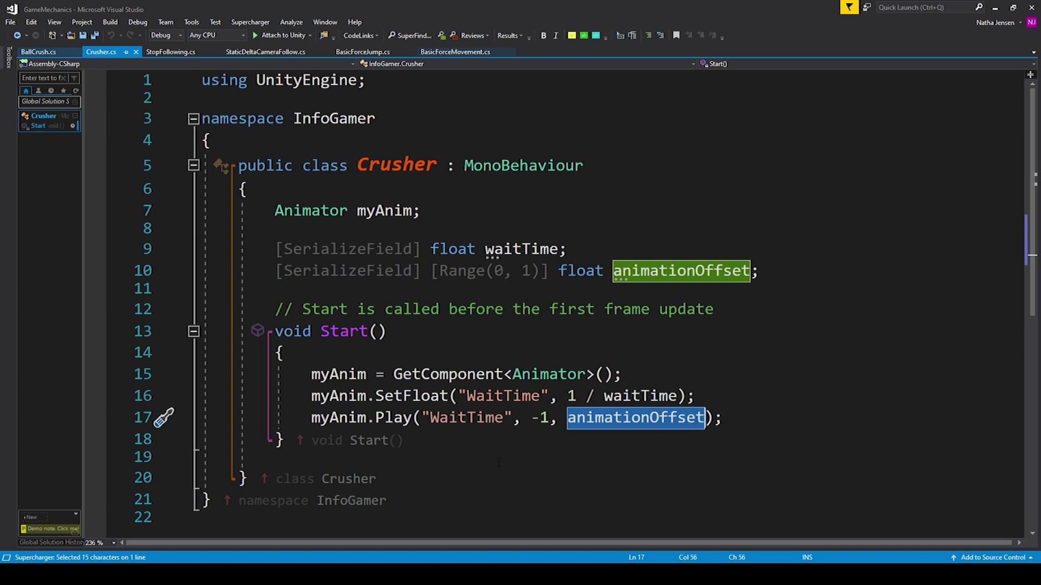
pyautogui.moveTo(811, 574)
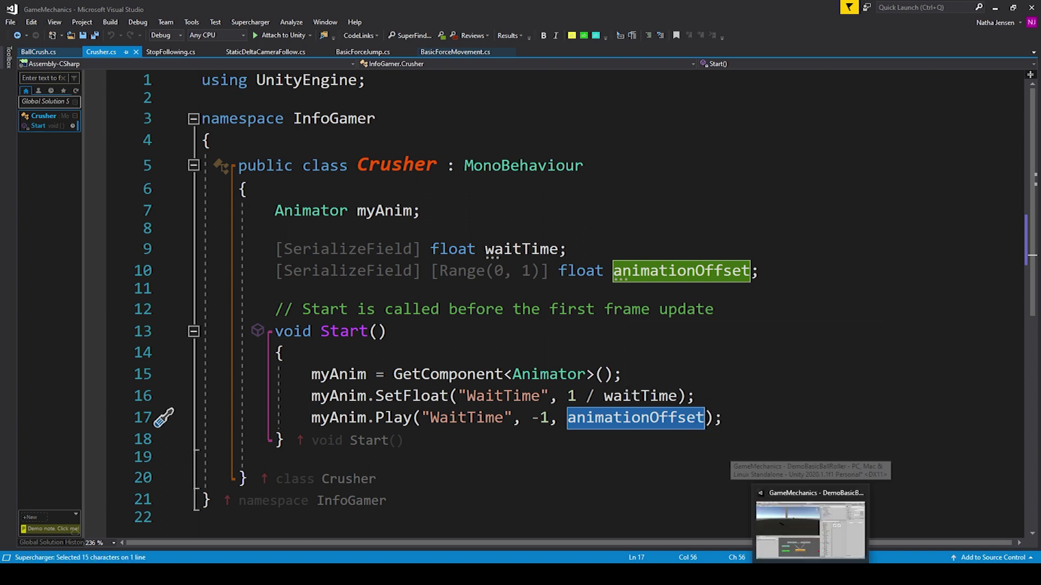
pyautogui.click(810, 574)
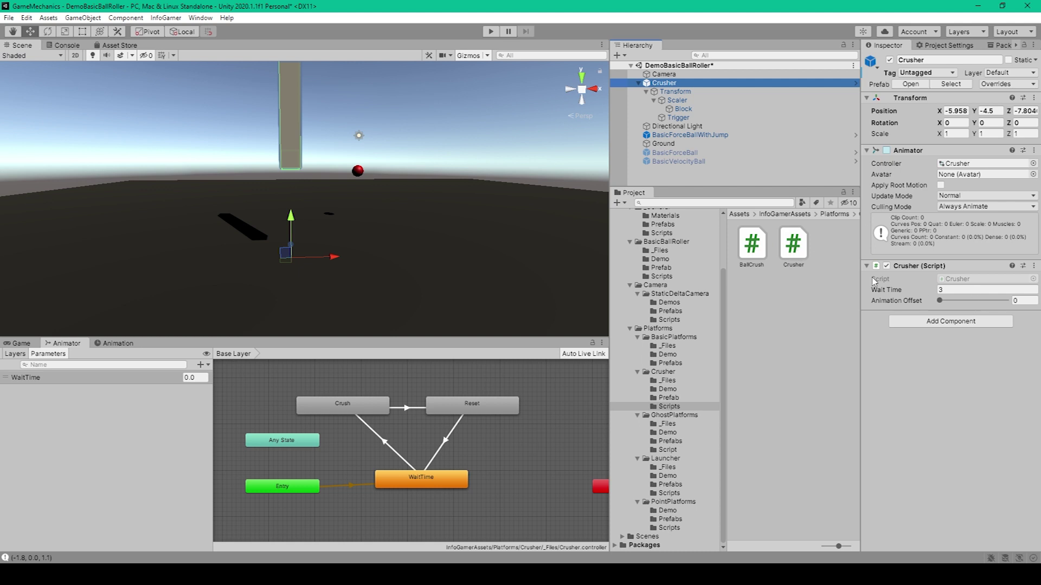
# Save the Crusher (Wait Time 3, Animation Offset 0) as a prefab in Platforms > Crusher > Prefab.
pyautogui.click(904, 289)
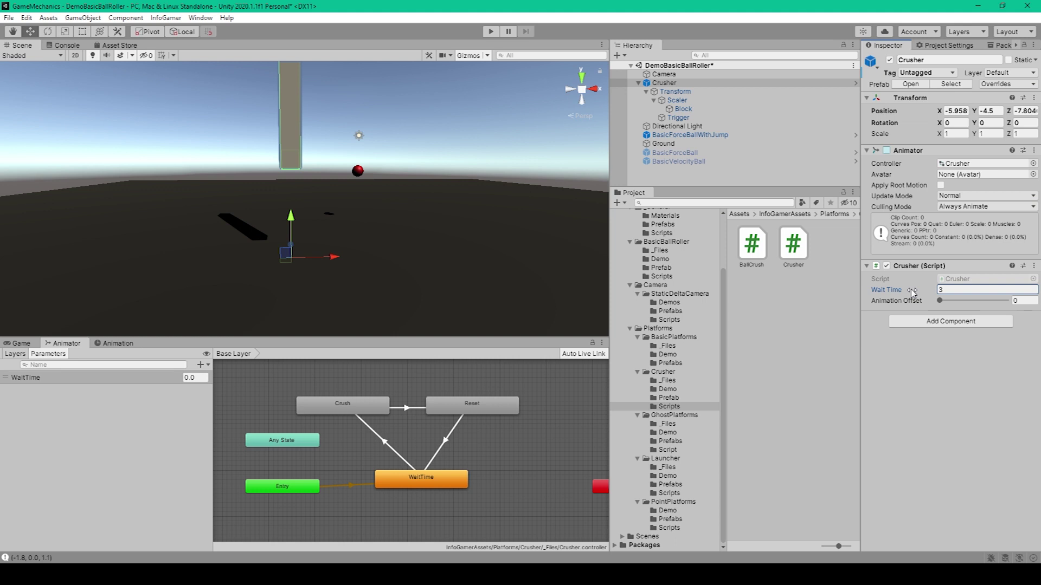
pyautogui.moveTo(940, 300)
pyautogui.mouseDown()
pyautogui.moveTo(981, 301)
pyautogui.moveTo(923, 309)
pyautogui.mouseUp()
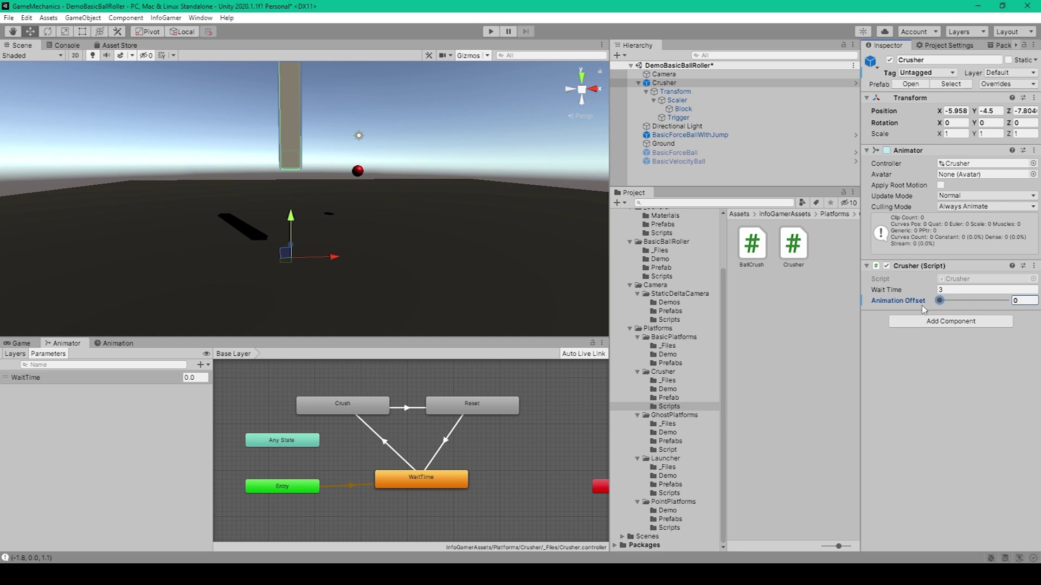
pyautogui.click(669, 397)
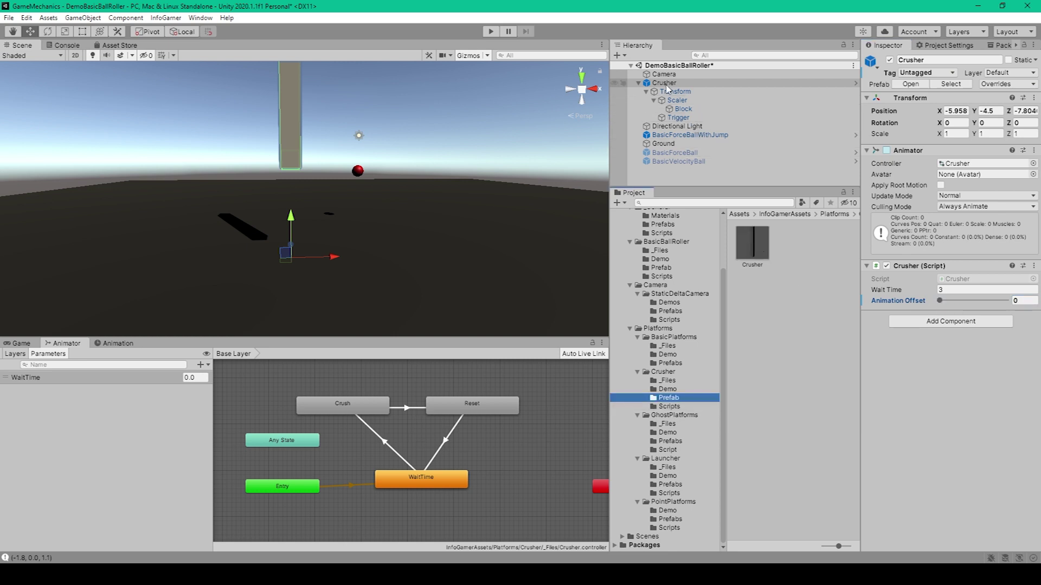
pyautogui.moveTo(667, 86); pyautogui.dragTo(272, 232)
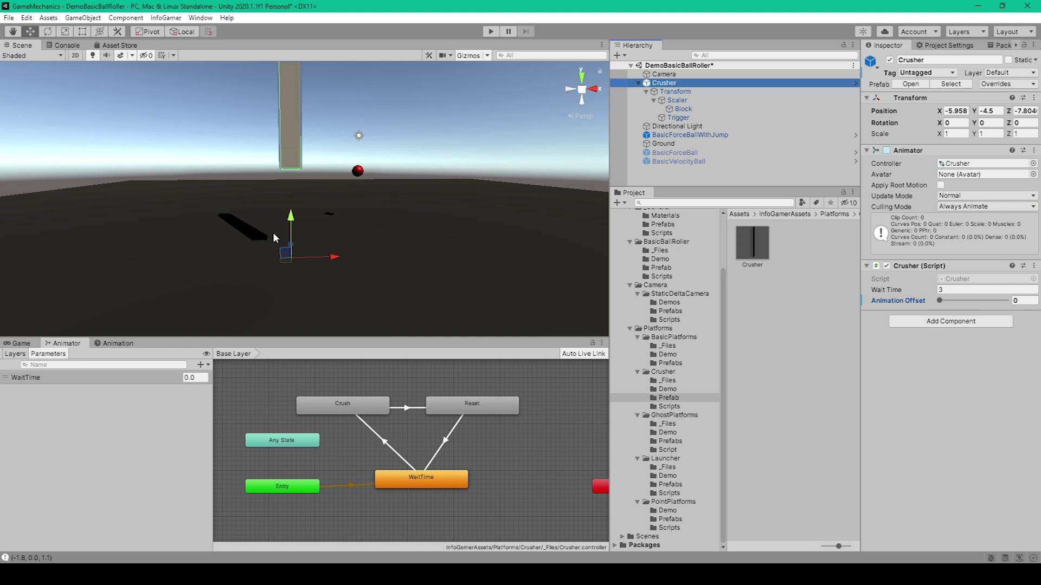
pyautogui.click(669, 406)
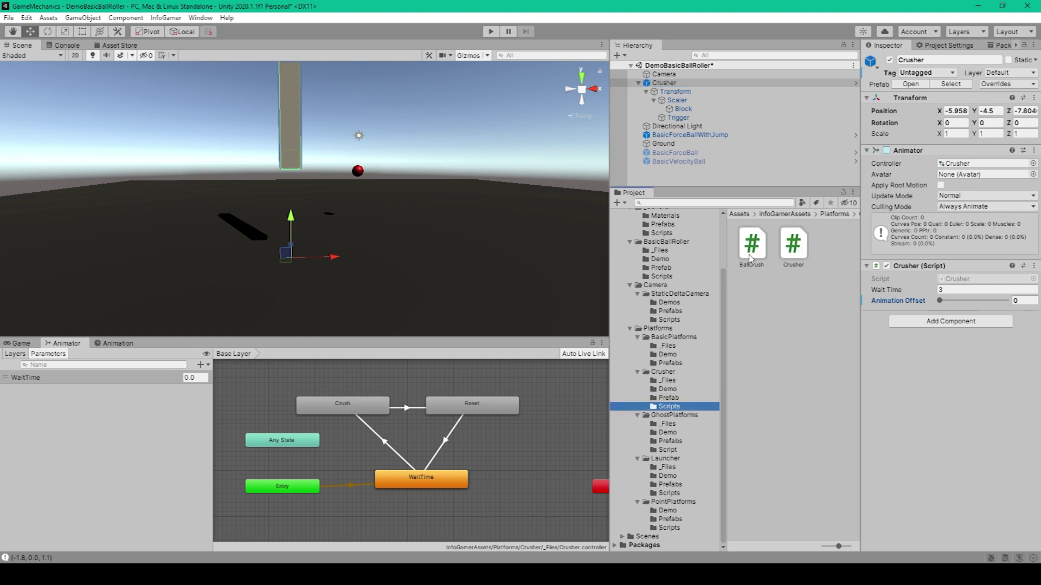
# Review BallCrush.cs's "Crusher" tag check and Destroy(gameObject), then select BasicForceBallWithJump in Unity.
pyautogui.doubleClick(752, 246)
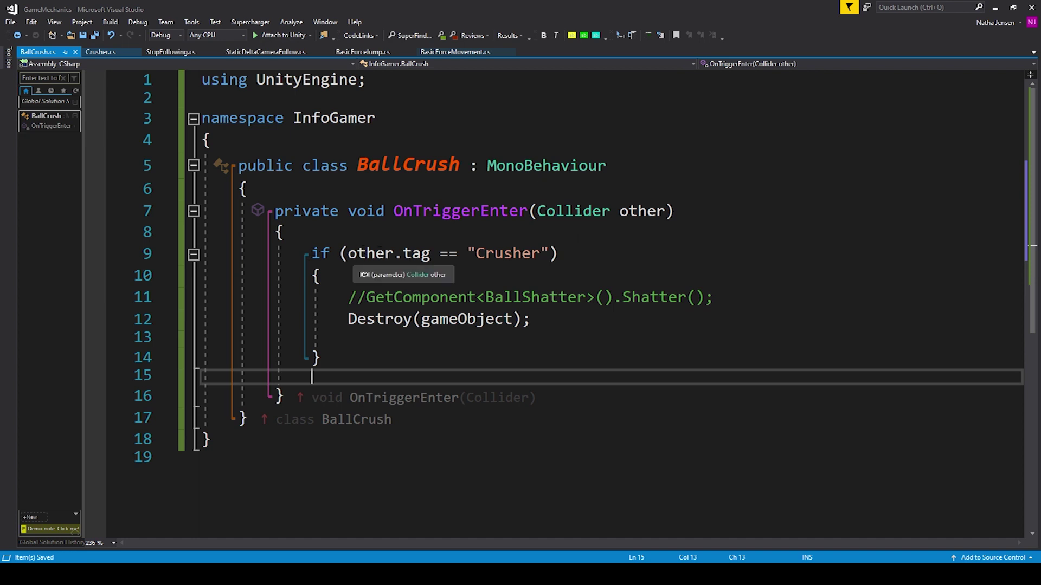
pyautogui.click(494, 254)
pyautogui.moveTo(494, 253); pyautogui.dragTo(531, 254)
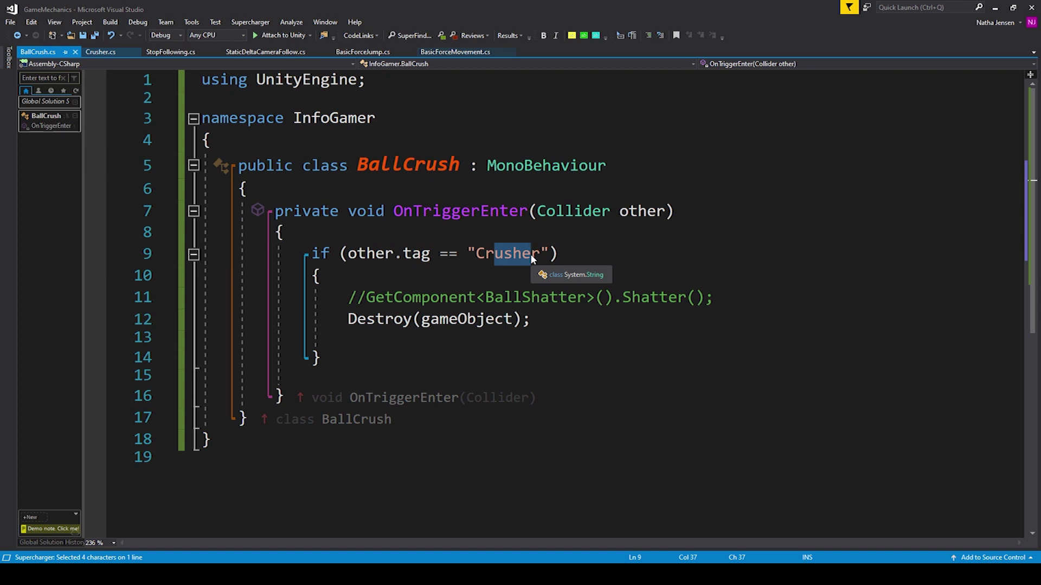
pyautogui.press('End')
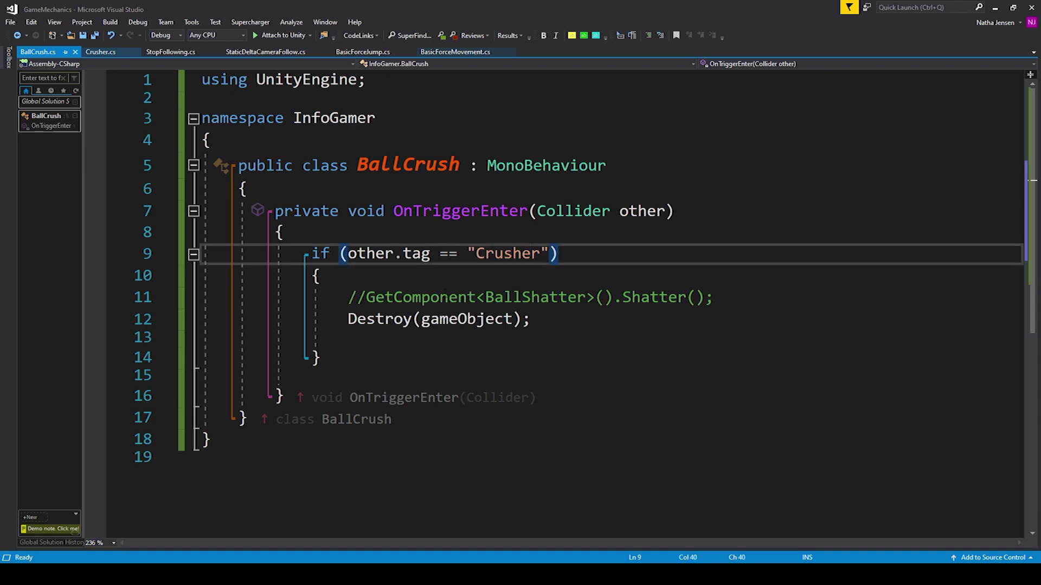
pyautogui.moveTo(348, 319); pyautogui.dragTo(413, 318)
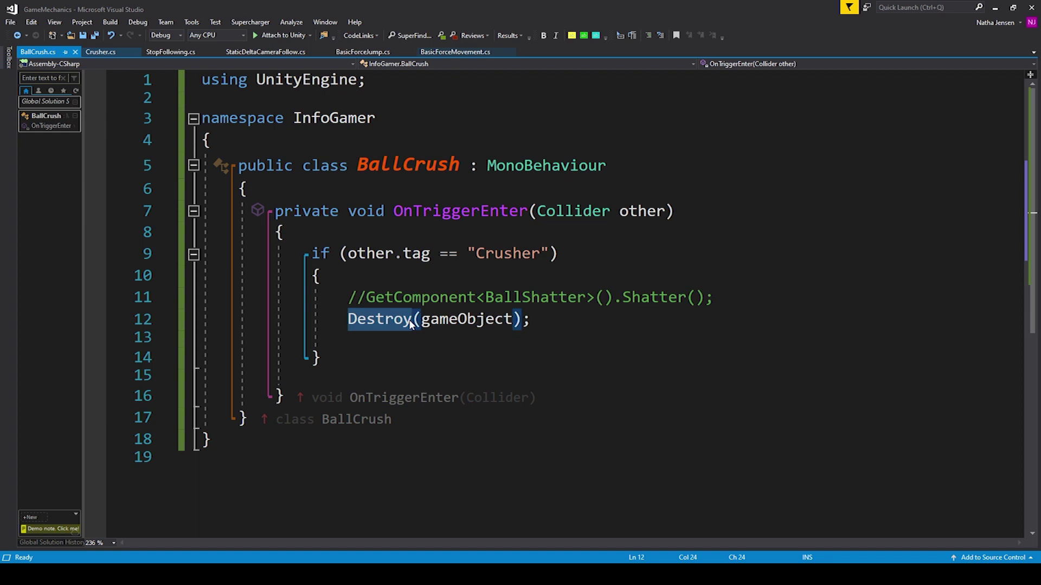
pyautogui.doubleClick(467, 318)
pyautogui.click(561, 319)
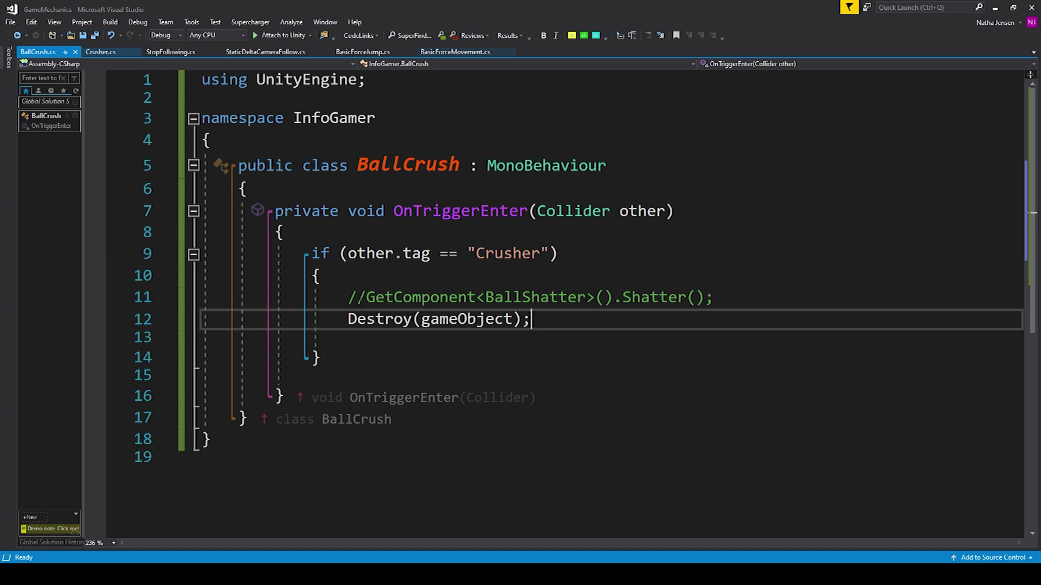
pyautogui.moveTo(357, 298); pyautogui.dragTo(735, 298)
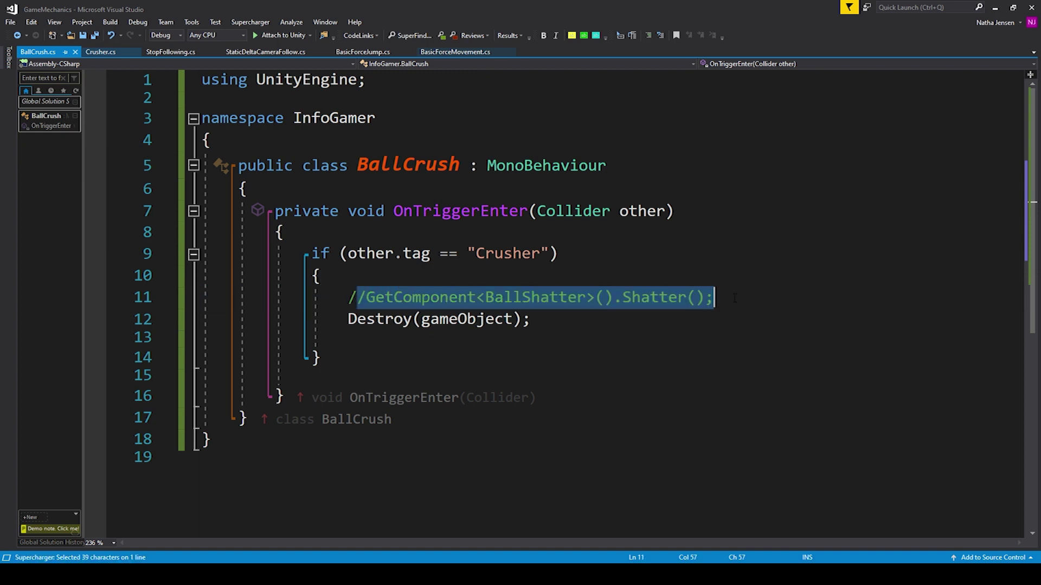
pyautogui.click(736, 299)
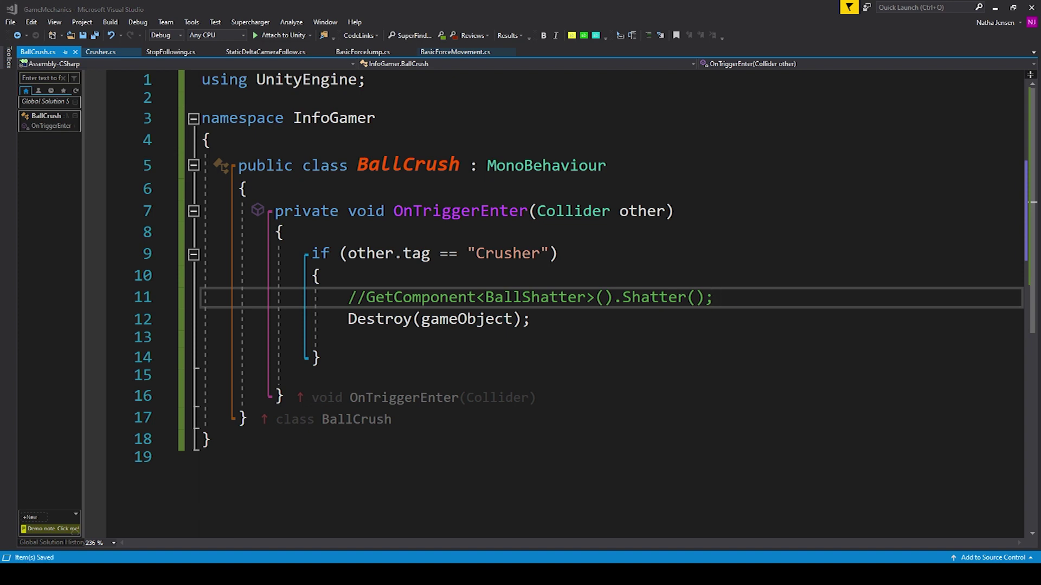
pyautogui.hotkey('alt', 'Tab')
pyautogui.click(690, 134)
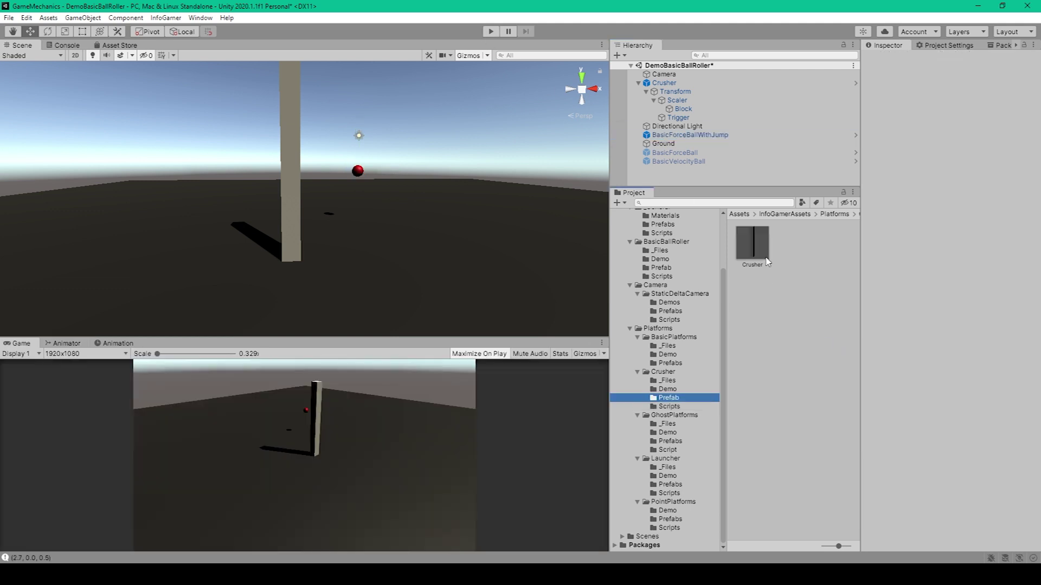
# Add a Crusher prefab copy, scale Crusher (1) X and Z to 5 with offset 0.333, and adjust Crusher (2).
pyautogui.moveTo(759, 250); pyautogui.dragTo(678, 177)
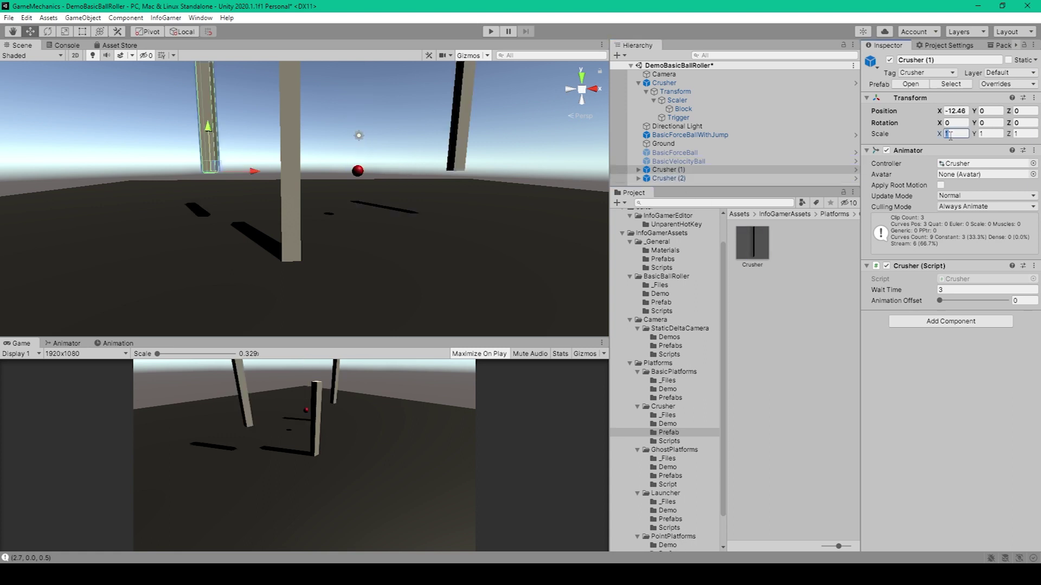
pyautogui.write('5')
pyautogui.press('Tab')
pyautogui.press('Tab')
pyautogui.write('5')
pyautogui.moveTo(939, 301); pyautogui.dragTo(961, 300)
pyautogui.click(698, 179)
pyautogui.click(965, 289)
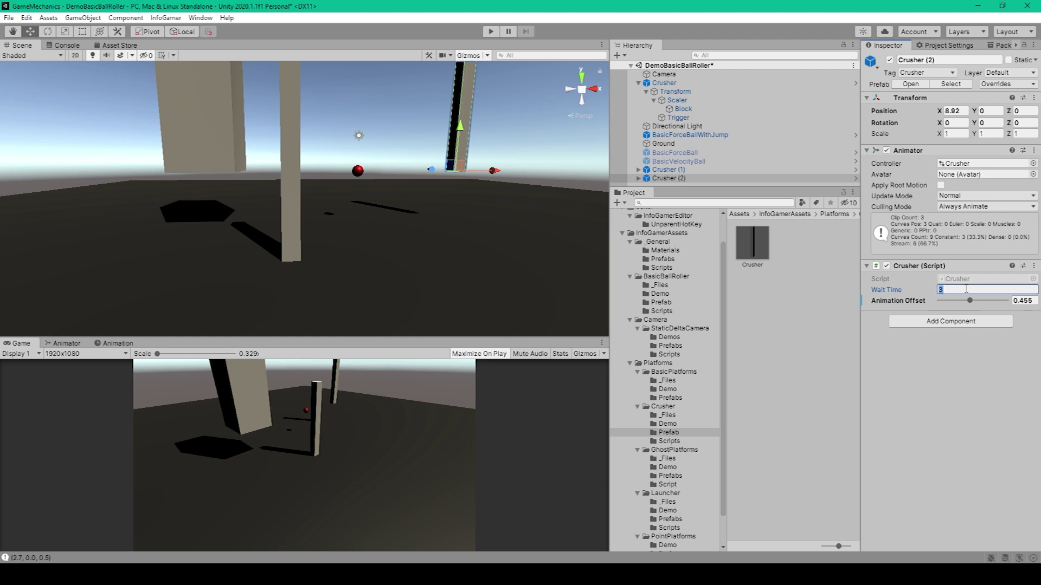
# Enter Play mode with Ctrl+P to test the three crushers against the ball.
pyautogui.hotkey('ctrl', 'p')
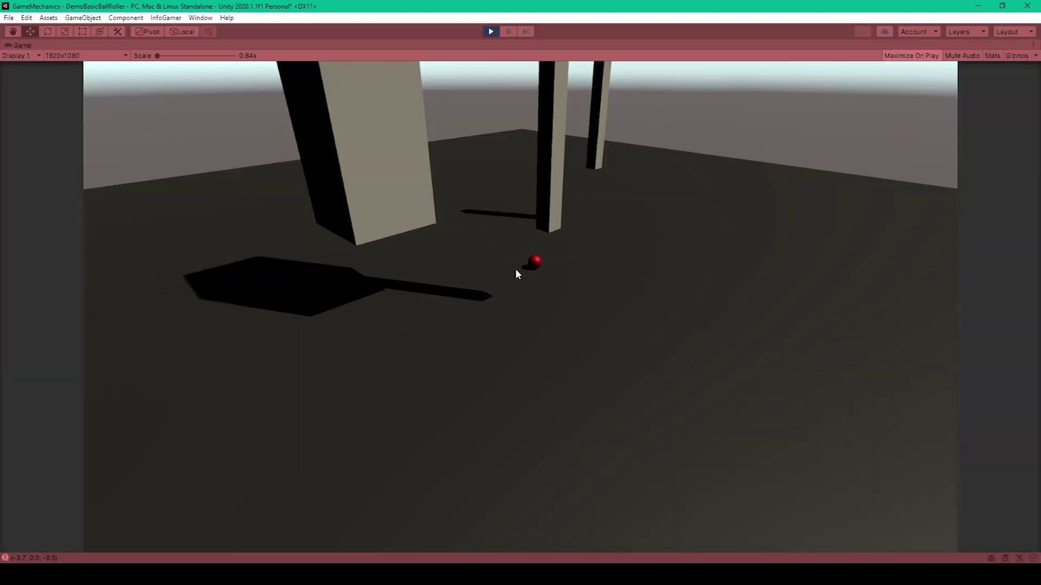